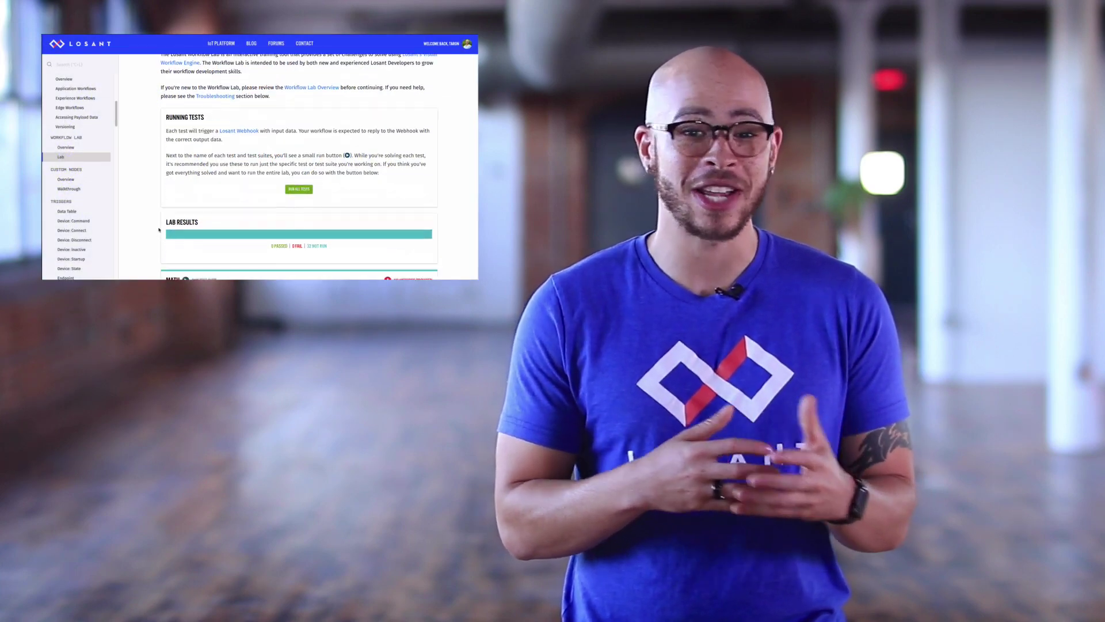
# - Collapse and re-expand the MATH suite, then expand the Add Two Random Numbers test details
pyautogui.scroll(-2, 159, 230)
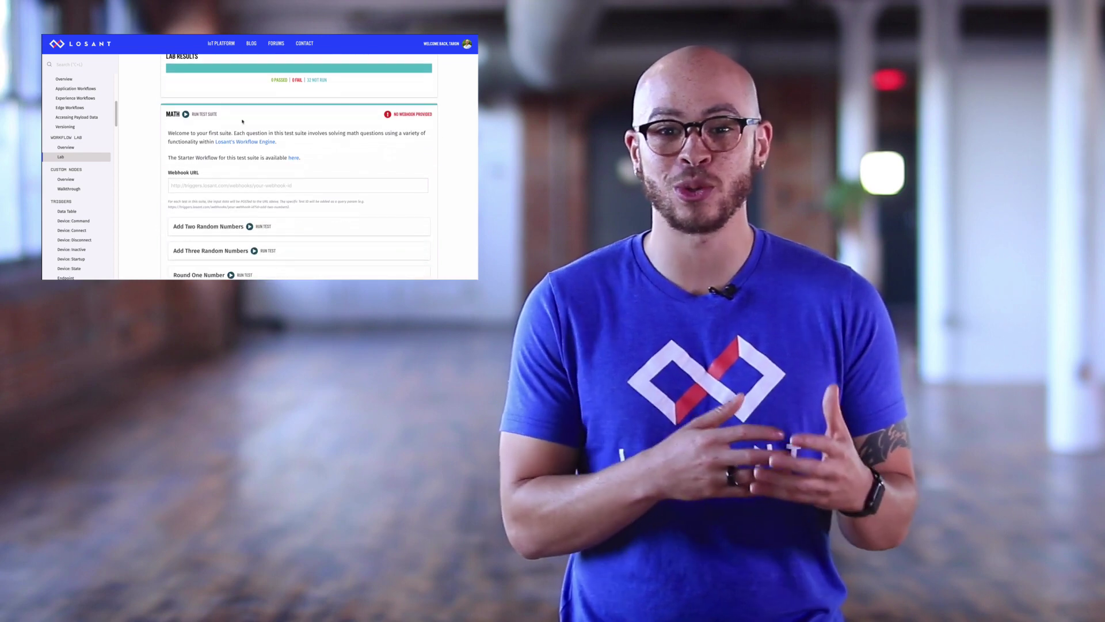
pyautogui.click(241, 118)
pyautogui.scroll(-1, 226, 165)
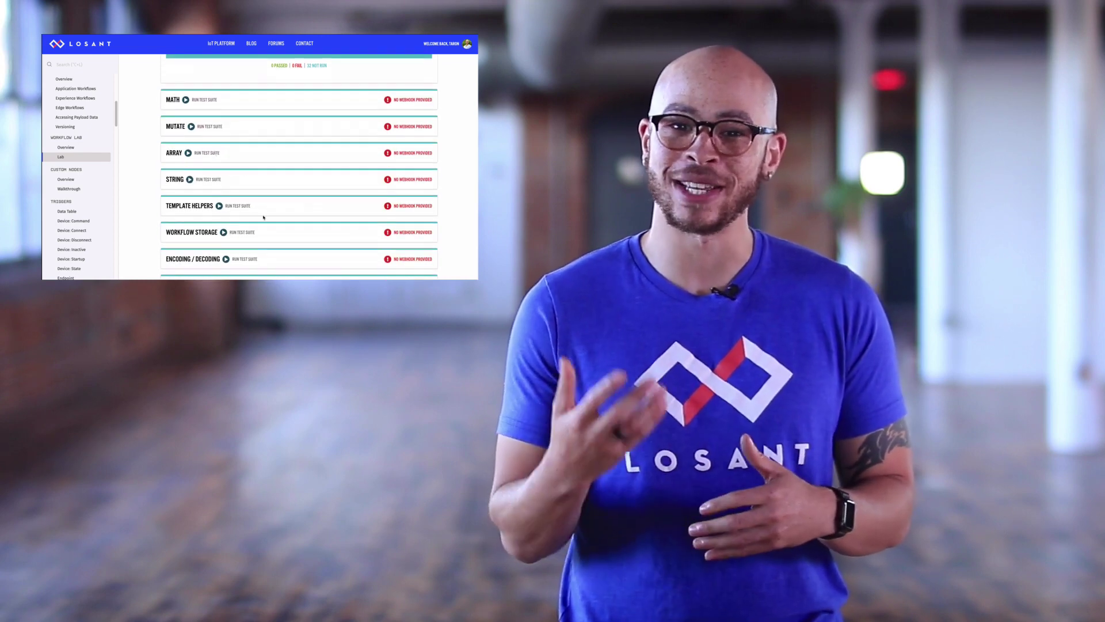
pyautogui.click(262, 100)
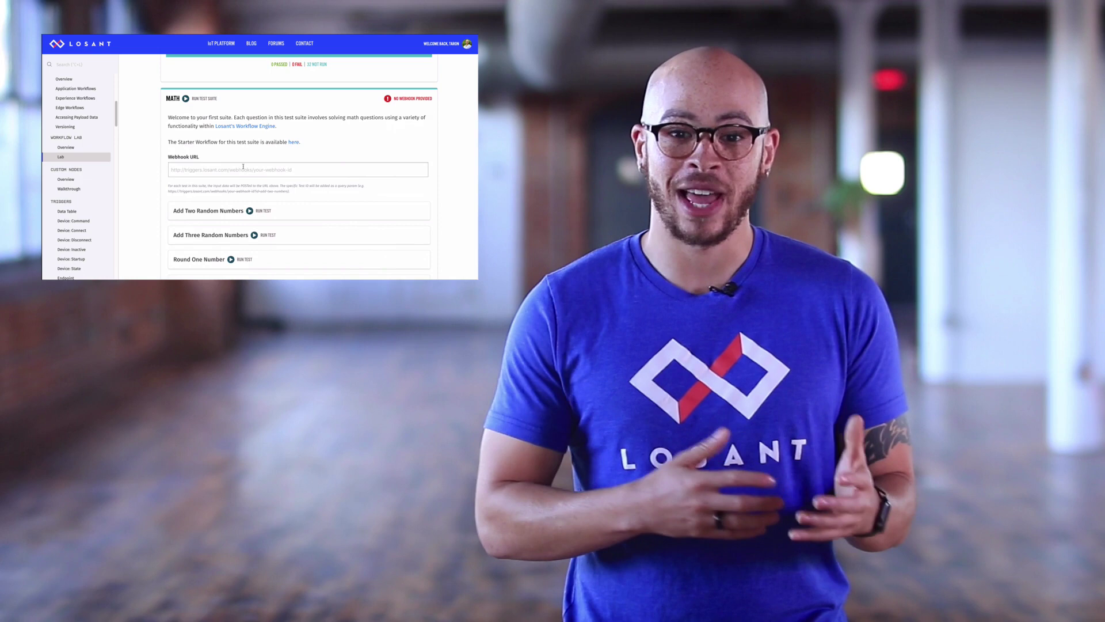
pyautogui.scroll(-1, 275, 155)
pyautogui.scroll(-4, 276, 164)
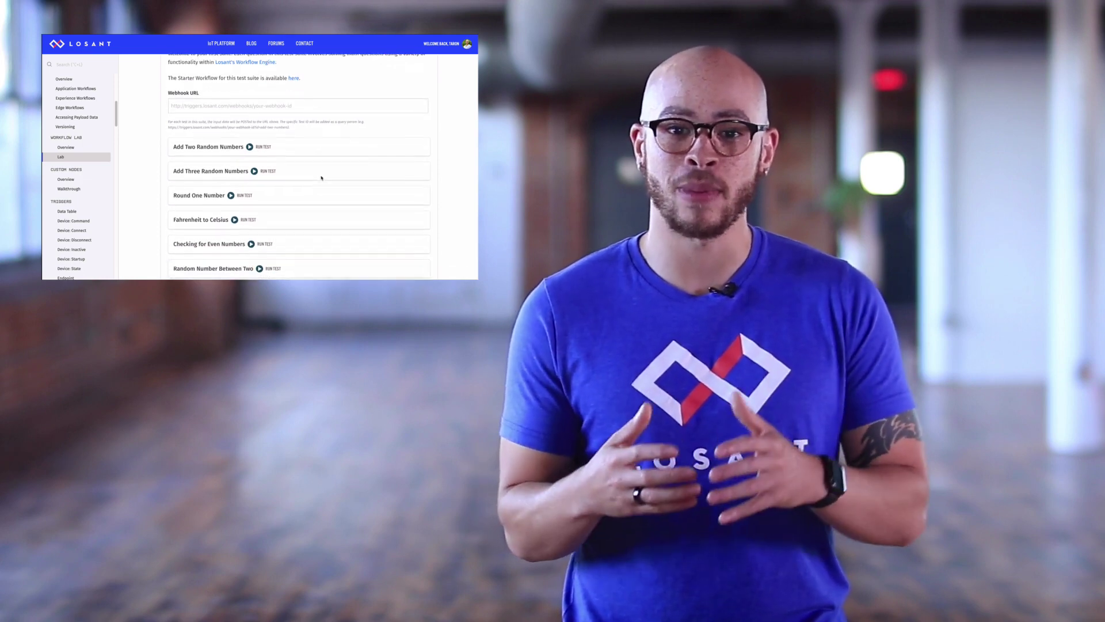
pyautogui.click(291, 128)
pyautogui.scroll(-3, 311, 149)
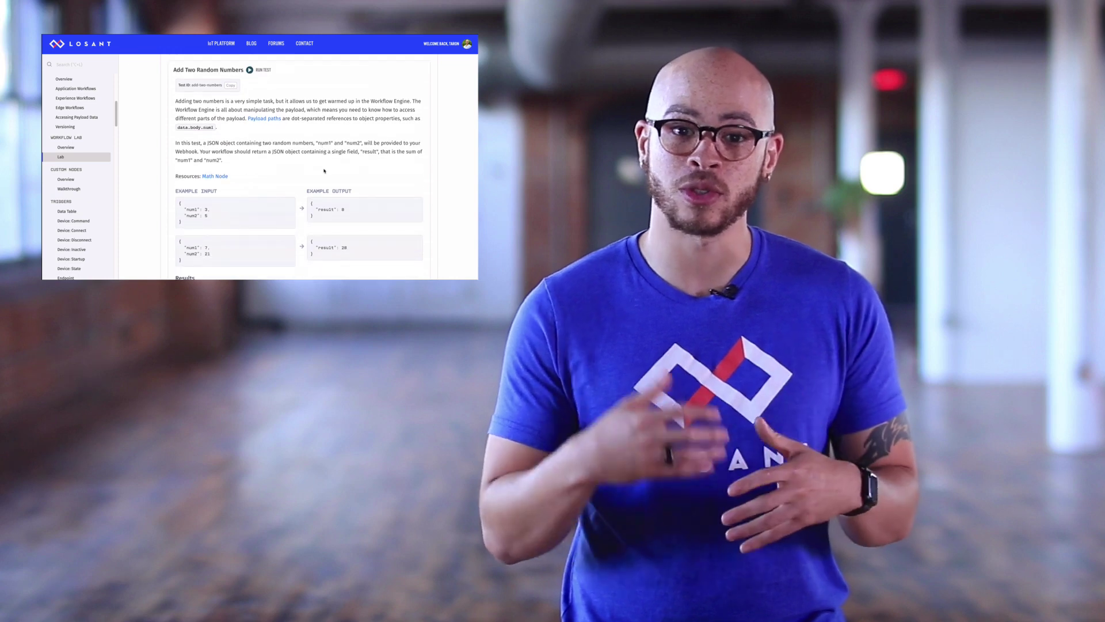
pyautogui.scroll(-1, 327, 172)
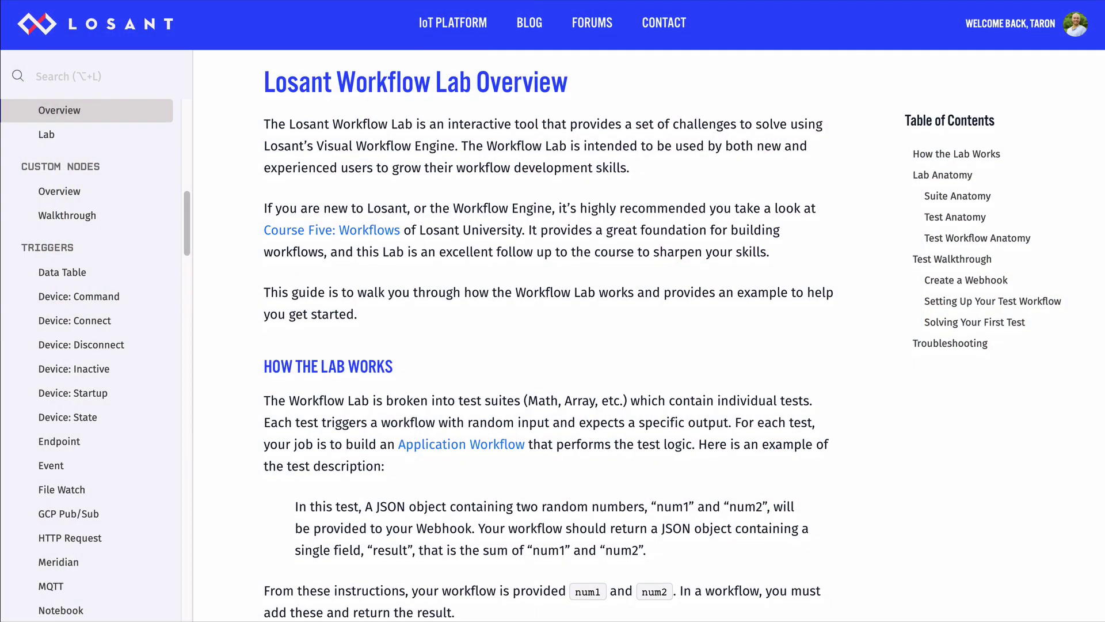
# - Scroll through the Workflow Lab Overview down to the Lab Anatomy section
pyautogui.scroll(-8, 553, 334)
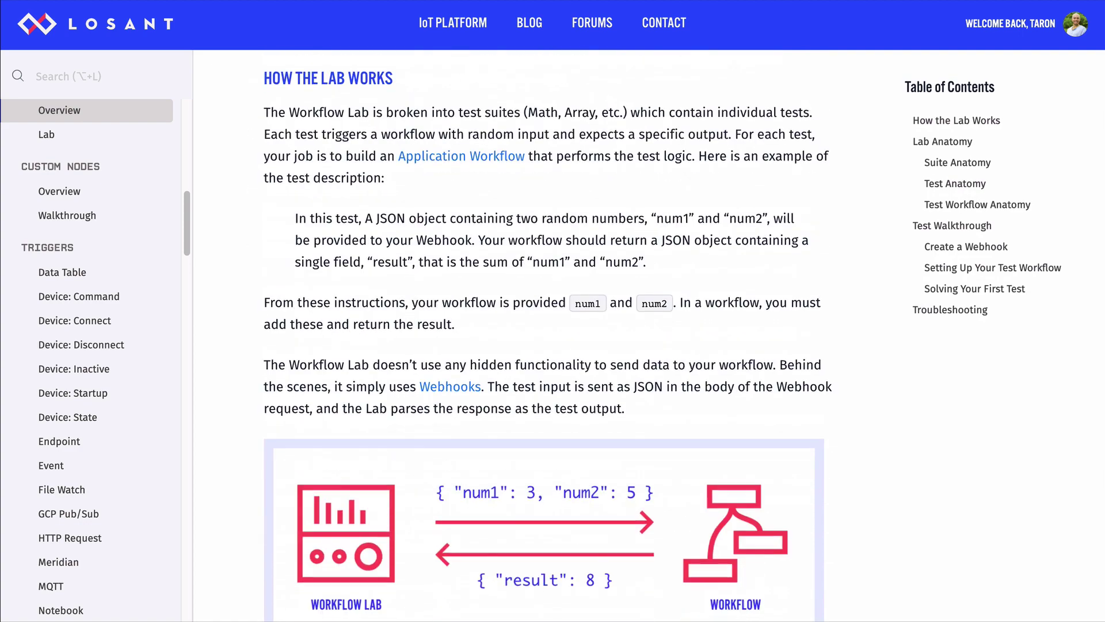
pyautogui.scroll(-11, 552, 333)
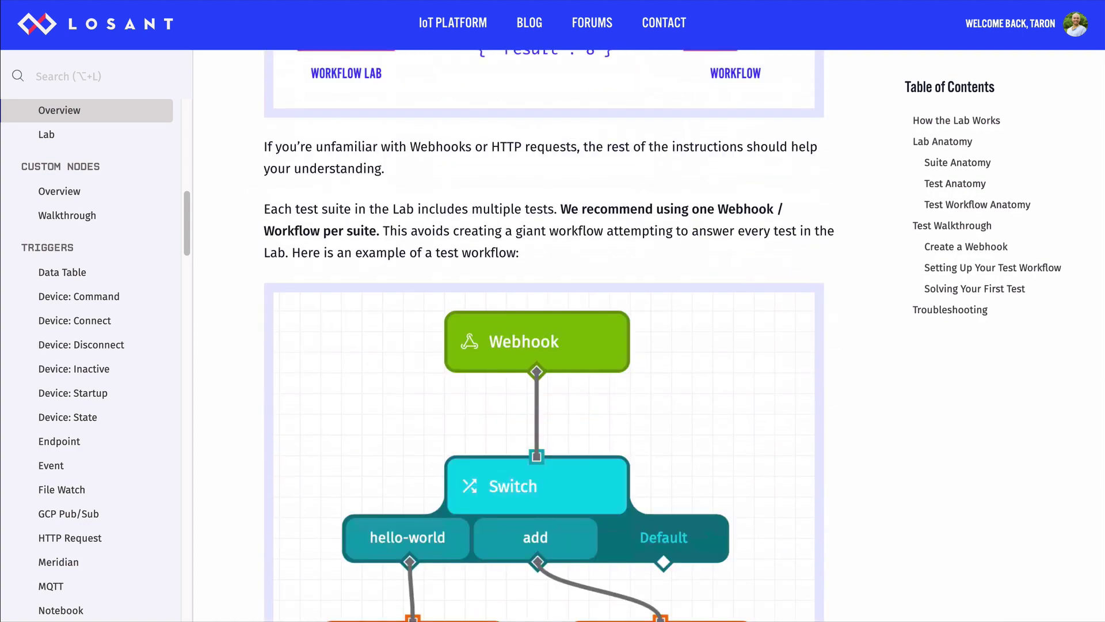
pyautogui.scroll(-8, 553, 334)
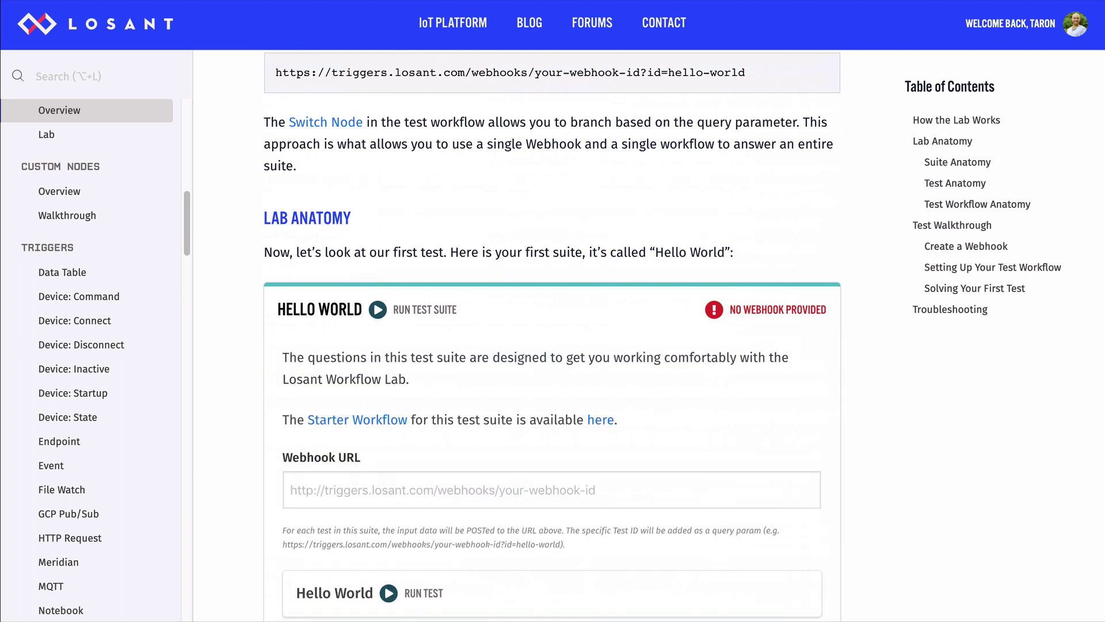
pyautogui.scroll(-3, 551, 336)
pyautogui.scroll(-1, 552, 335)
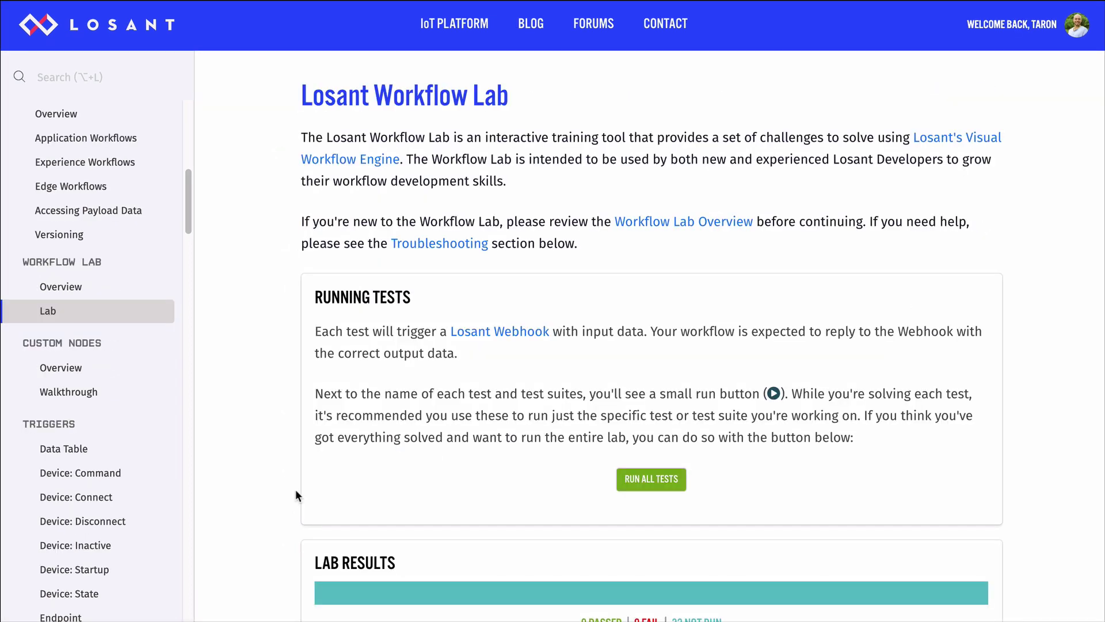
# - Collapse and re-expand the Math suite on the Lab page, then expand Add Two Random Numbers
pyautogui.scroll(-3, 295, 489)
pyautogui.scroll(-5, 295, 489)
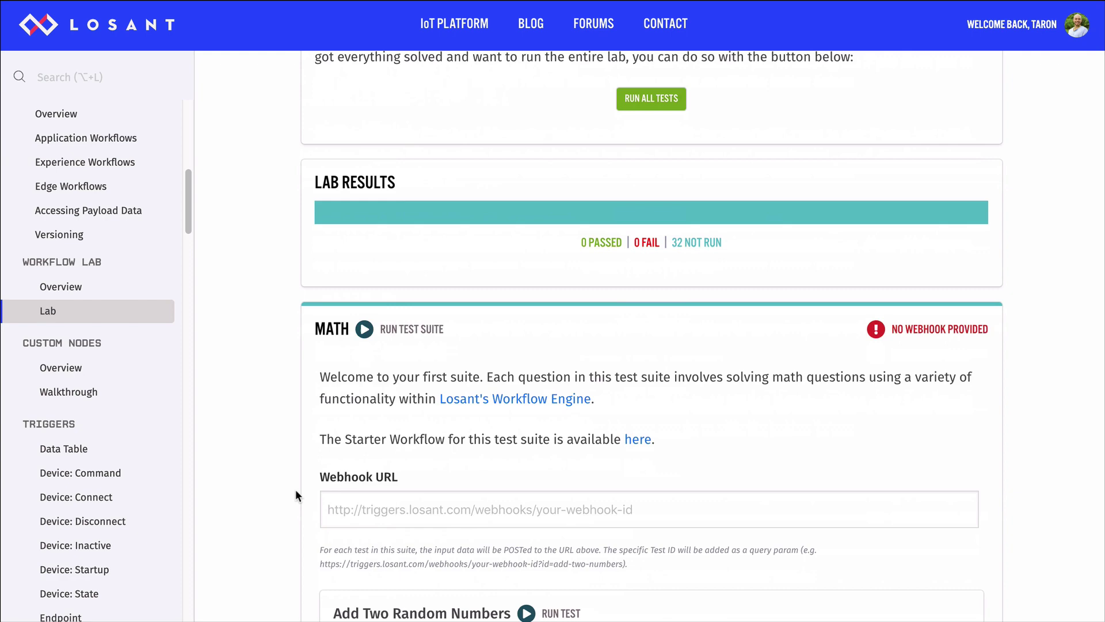
pyautogui.click(507, 204)
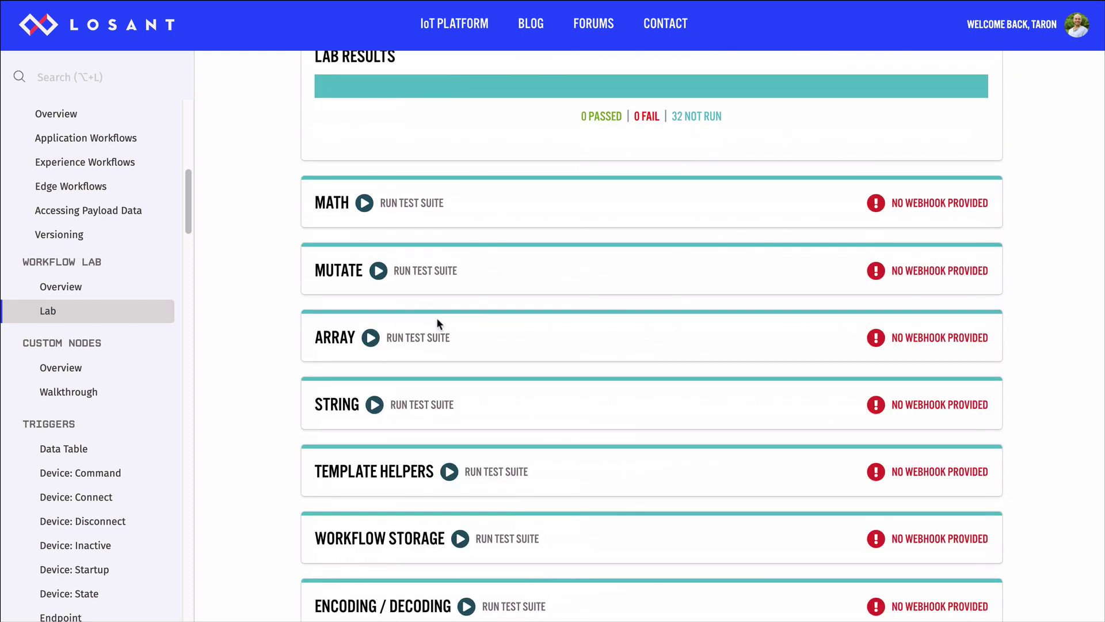
pyautogui.scroll(-1, 437, 320)
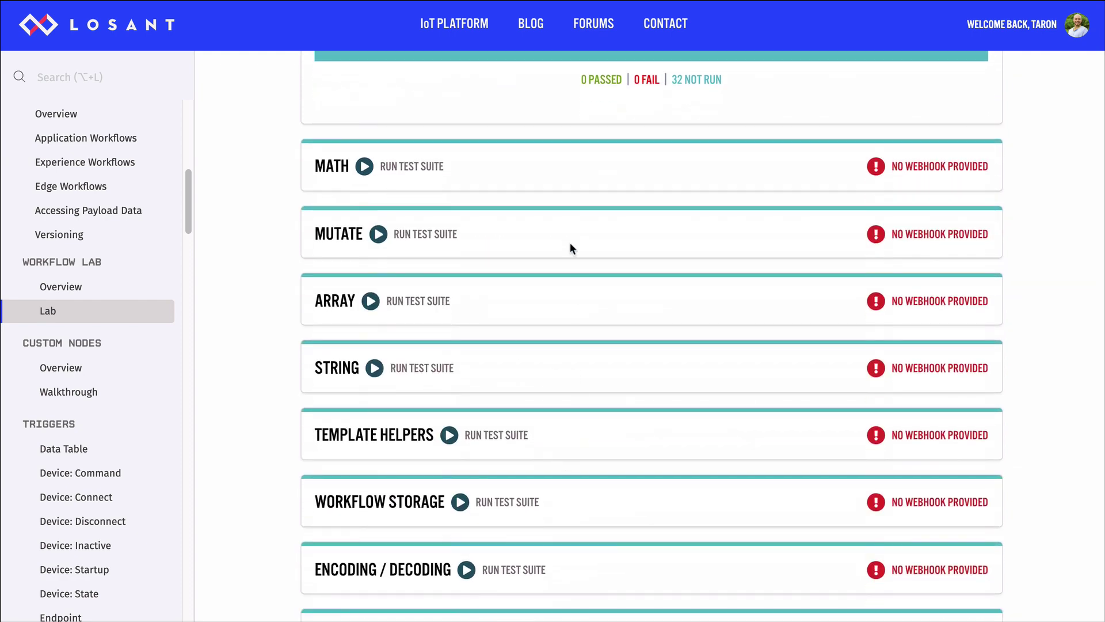
pyautogui.click(543, 168)
pyautogui.scroll(-1, 510, 336)
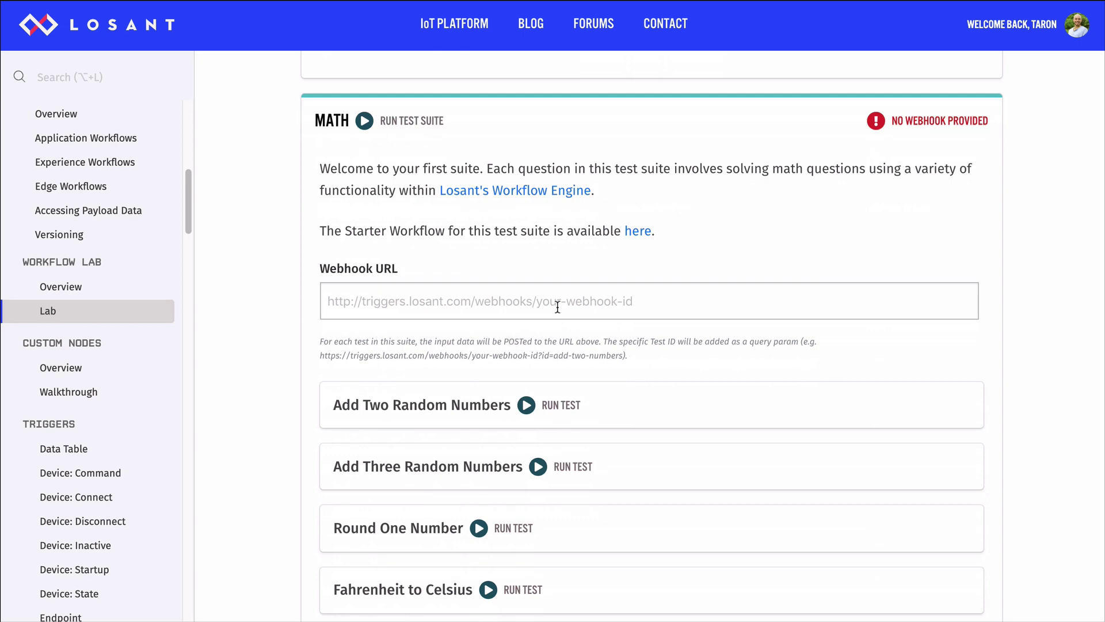
pyautogui.scroll(-3, 706, 356)
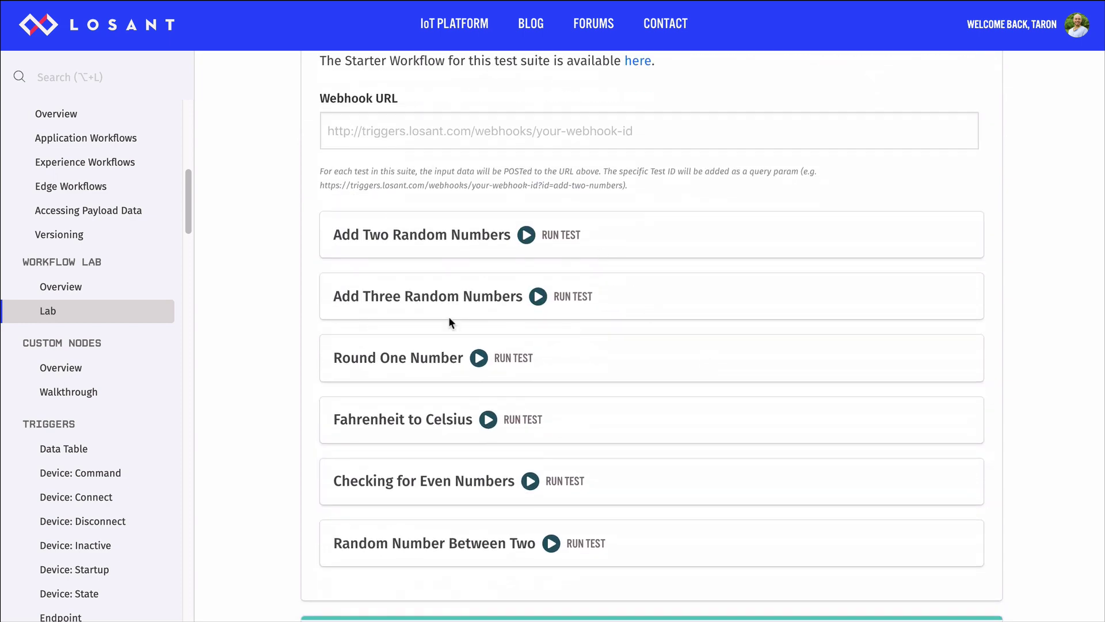
pyautogui.click(630, 233)
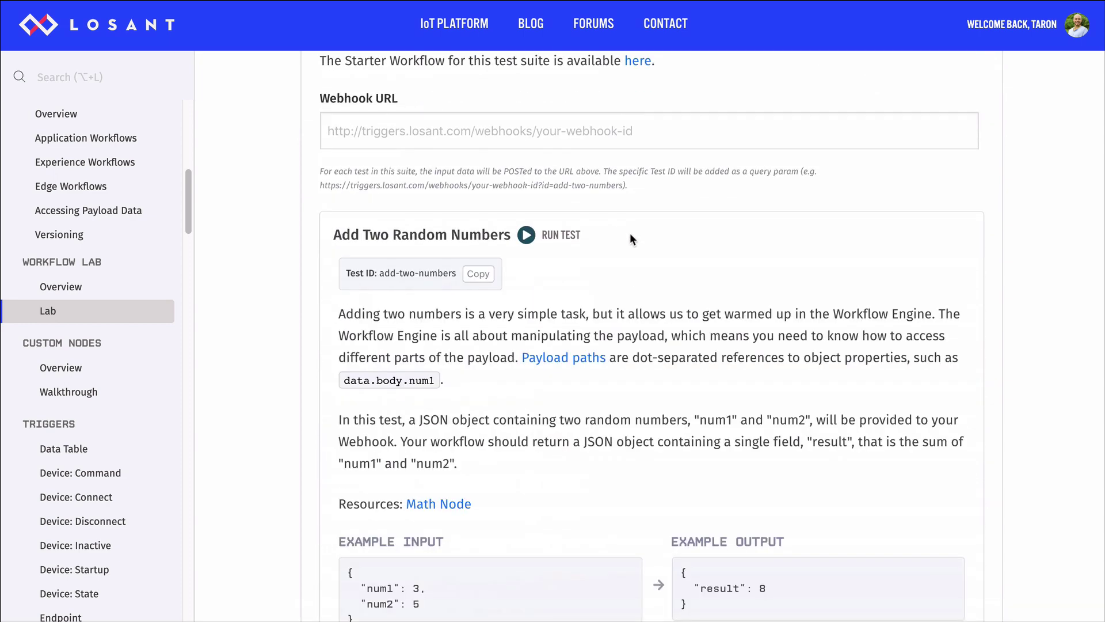
pyautogui.scroll(-3, 713, 340)
pyautogui.scroll(-1, 717, 345)
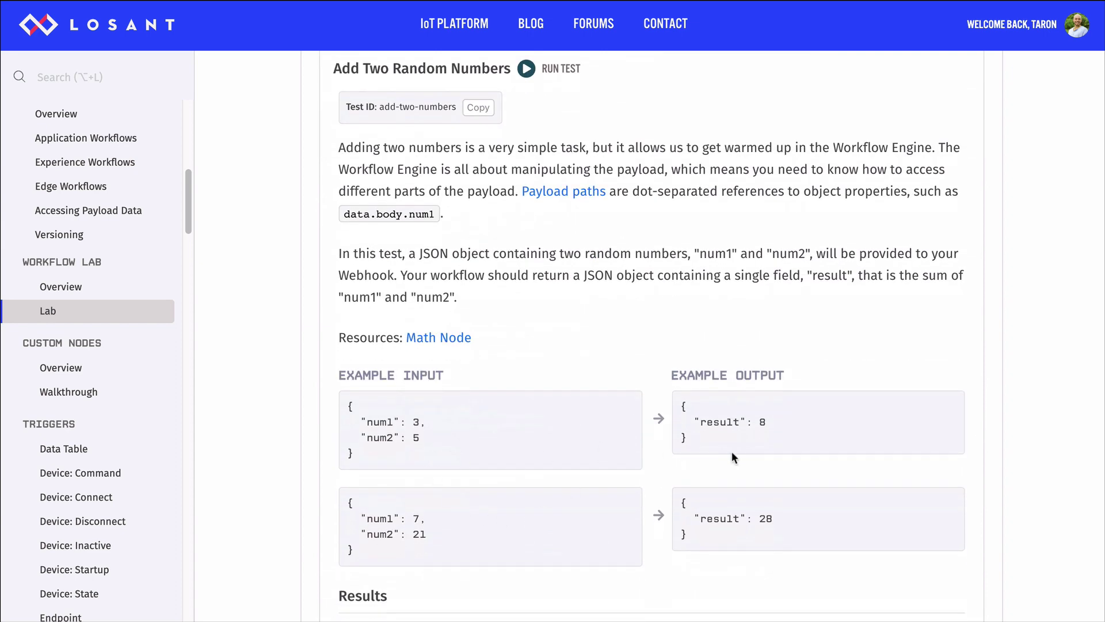
pyautogui.scroll(-1, 713, 452)
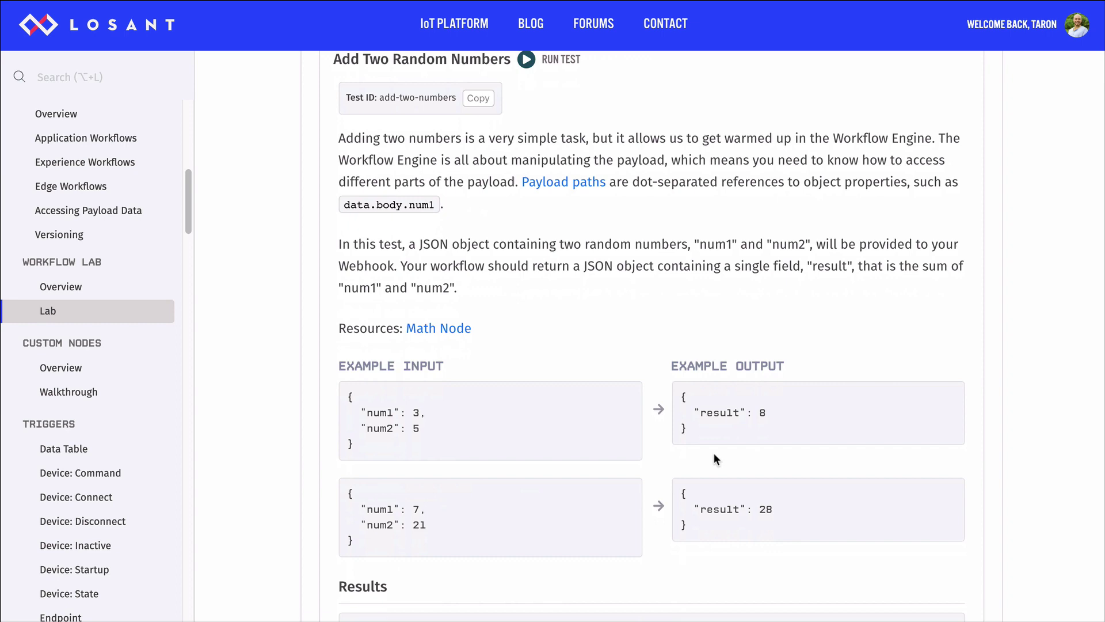
pyautogui.scroll(-1, 713, 454)
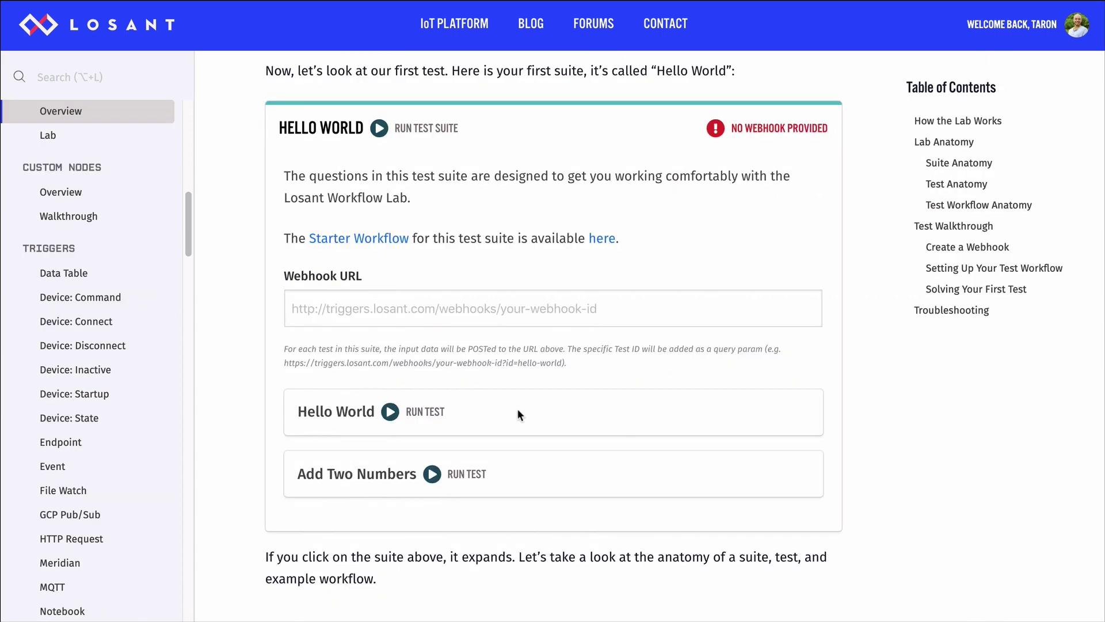
# - Expand the Hello World test details and focus its Webhook URL field
pyautogui.click(517, 408)
pyautogui.scroll(-3, 576, 412)
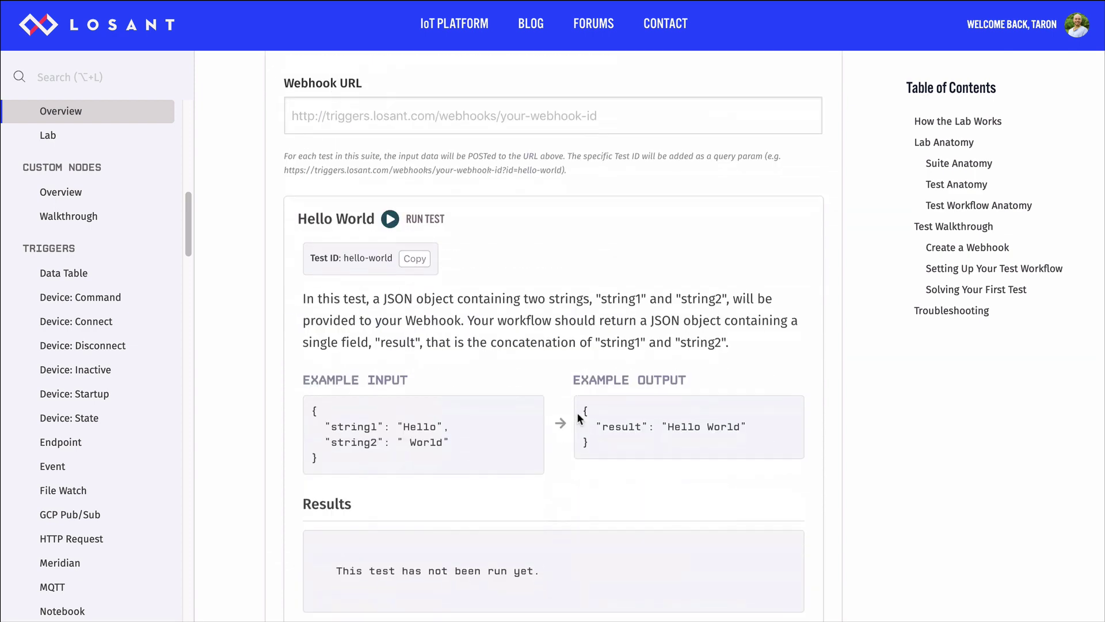
pyautogui.scroll(-2, 577, 412)
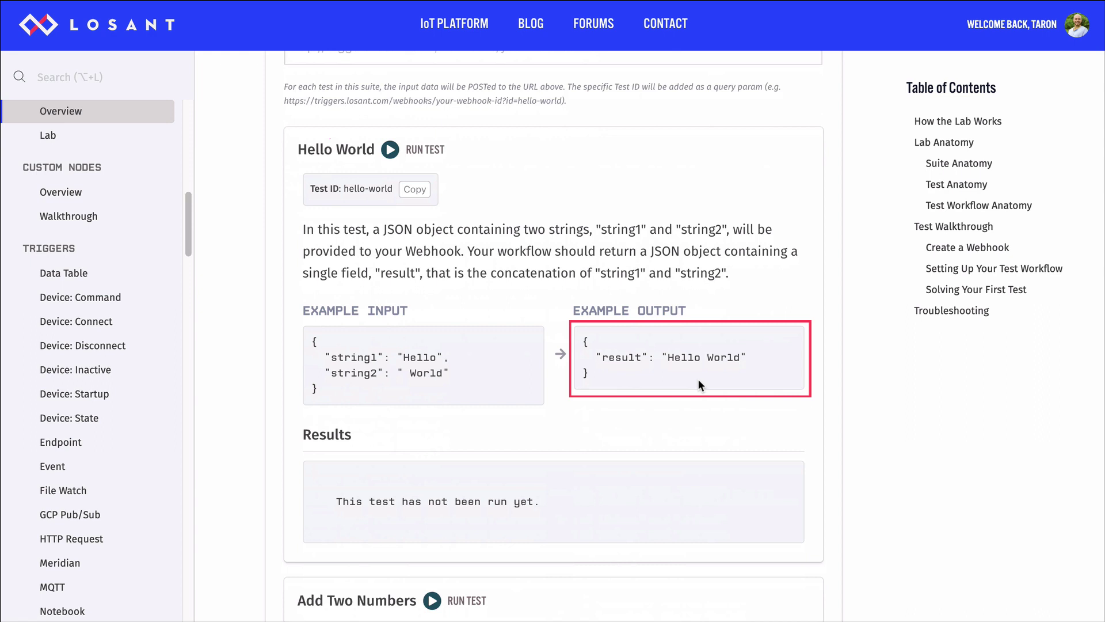
pyautogui.scroll(2, 541, 357)
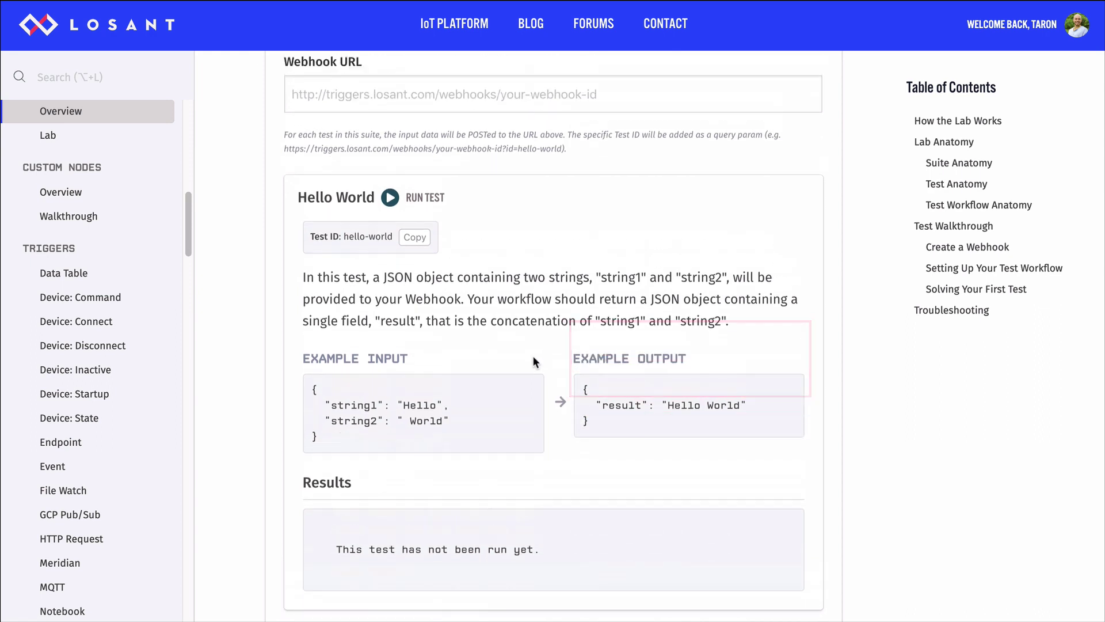
pyautogui.scroll(2, 533, 356)
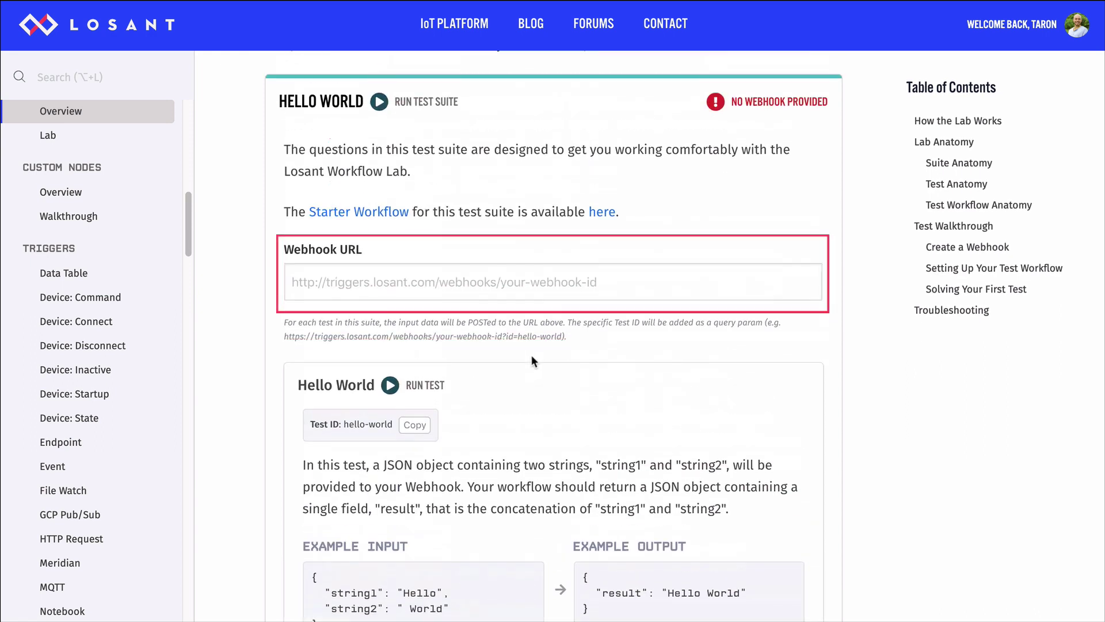
pyautogui.click(339, 281)
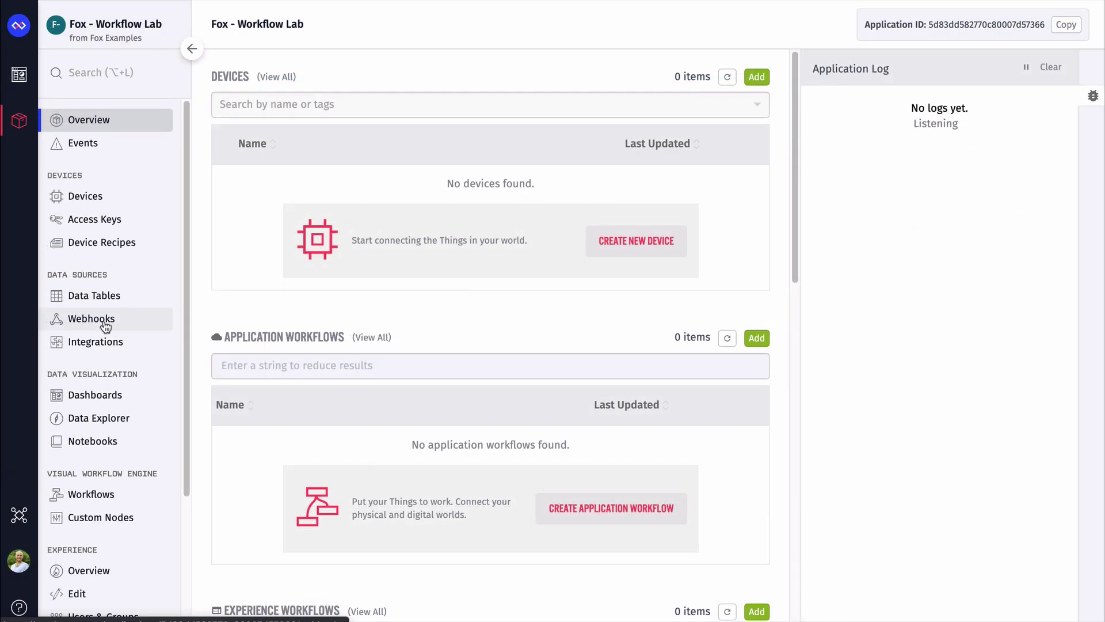
# - Create a webhook named 'Hello World - Workflow Lab' that waits for a workflow reply
pyautogui.click(106, 325)
pyautogui.click(1046, 23)
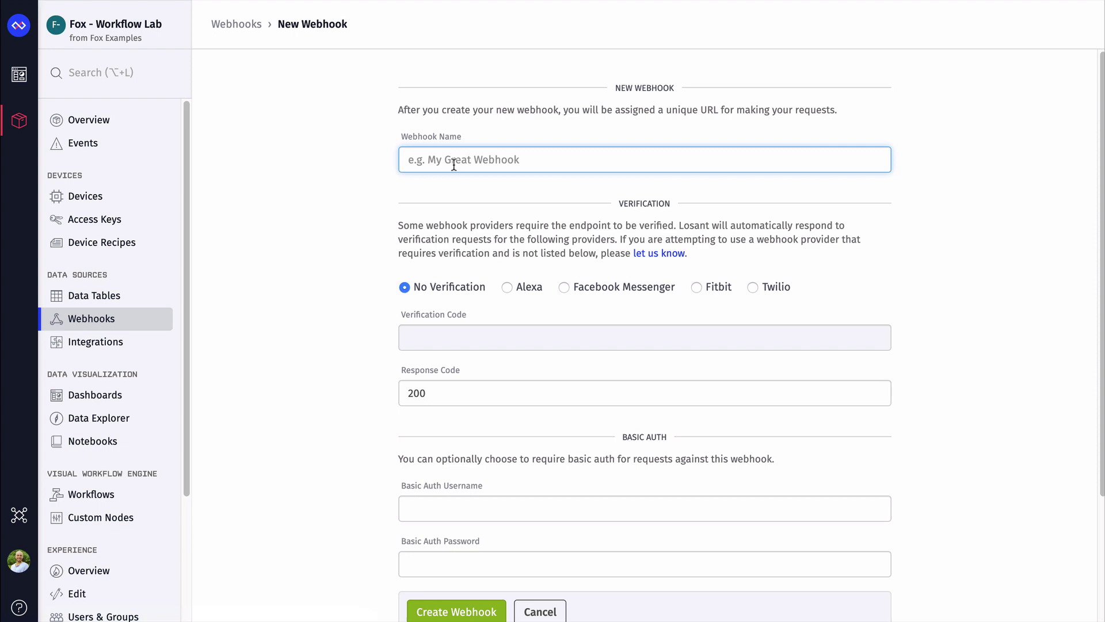
pyautogui.write('Hello World - Workflow Lab')
pyautogui.scroll(-3, 358, 403)
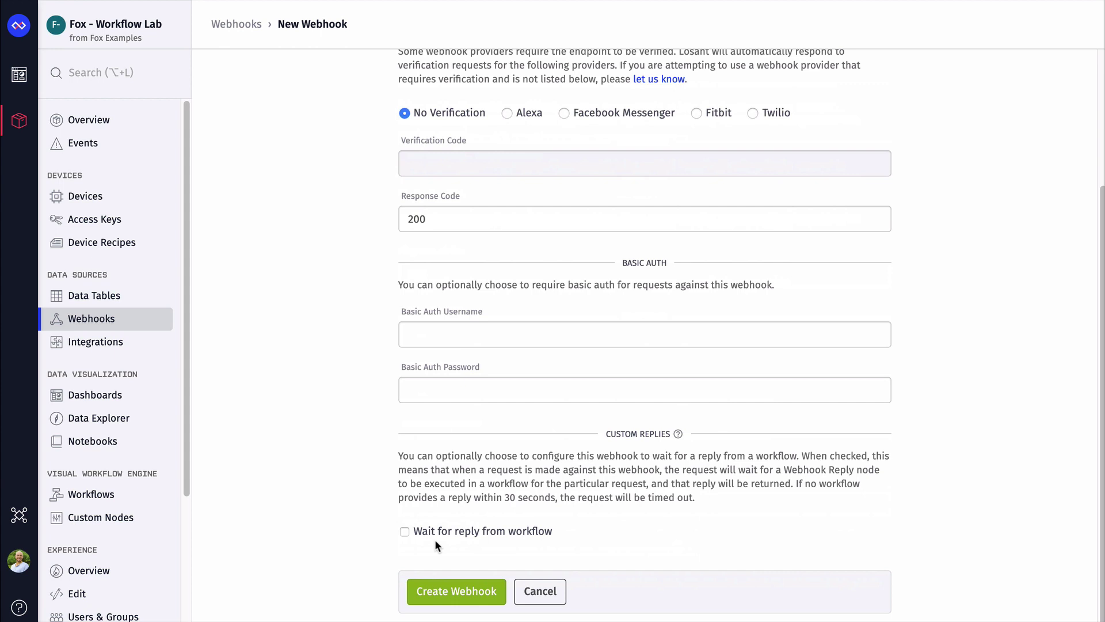
pyautogui.click(445, 534)
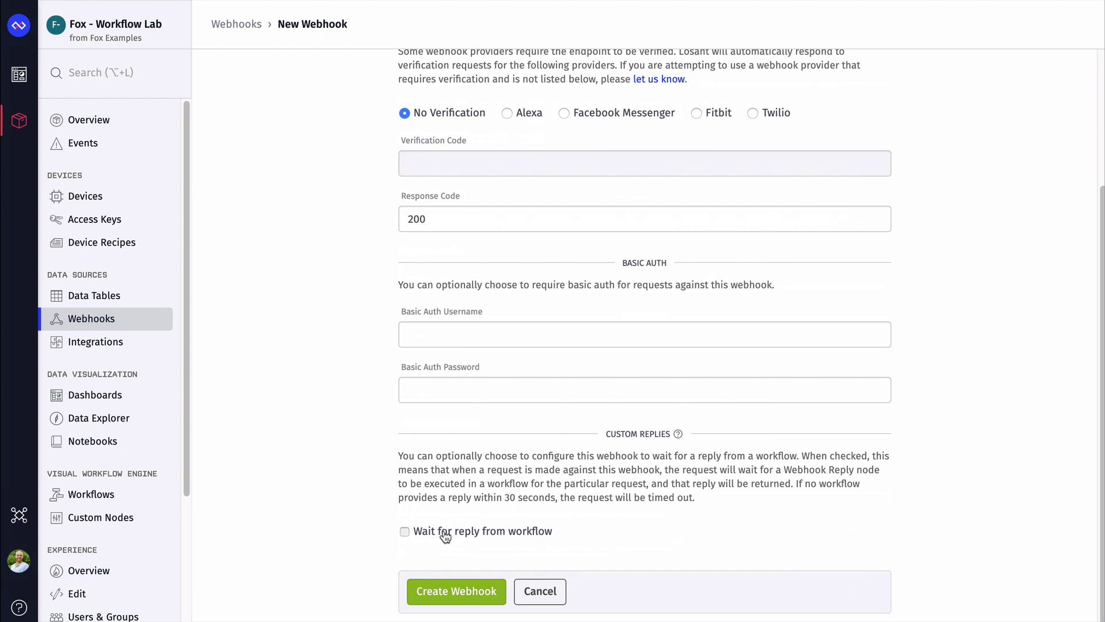
pyautogui.click(468, 592)
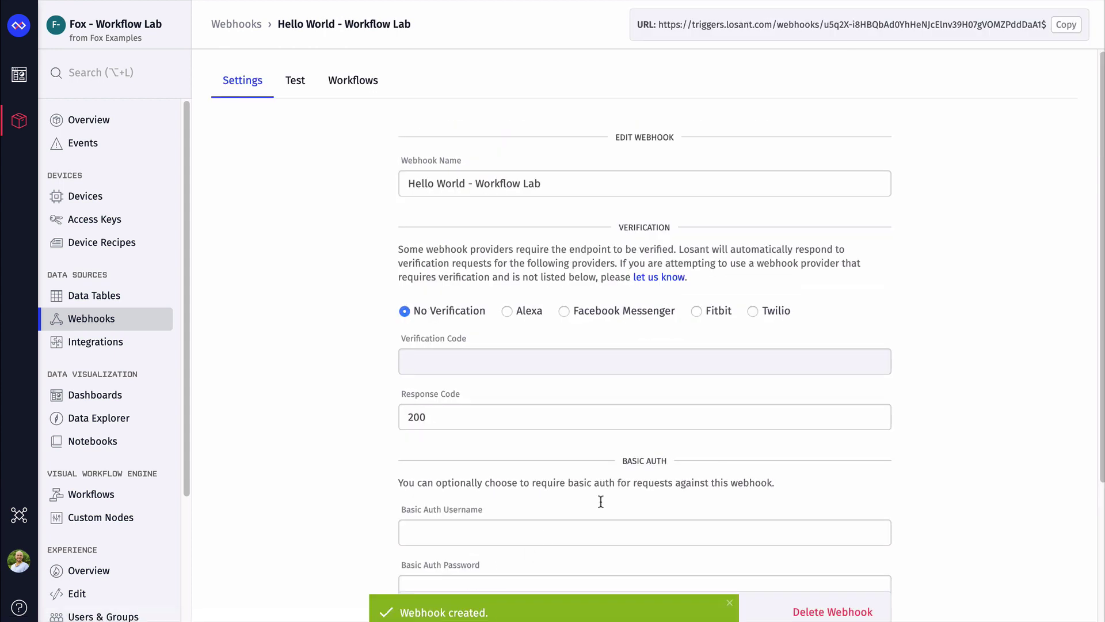
# - Copy the new webhook's URL into the lab's Webhook URL field
pyautogui.click(1066, 26)
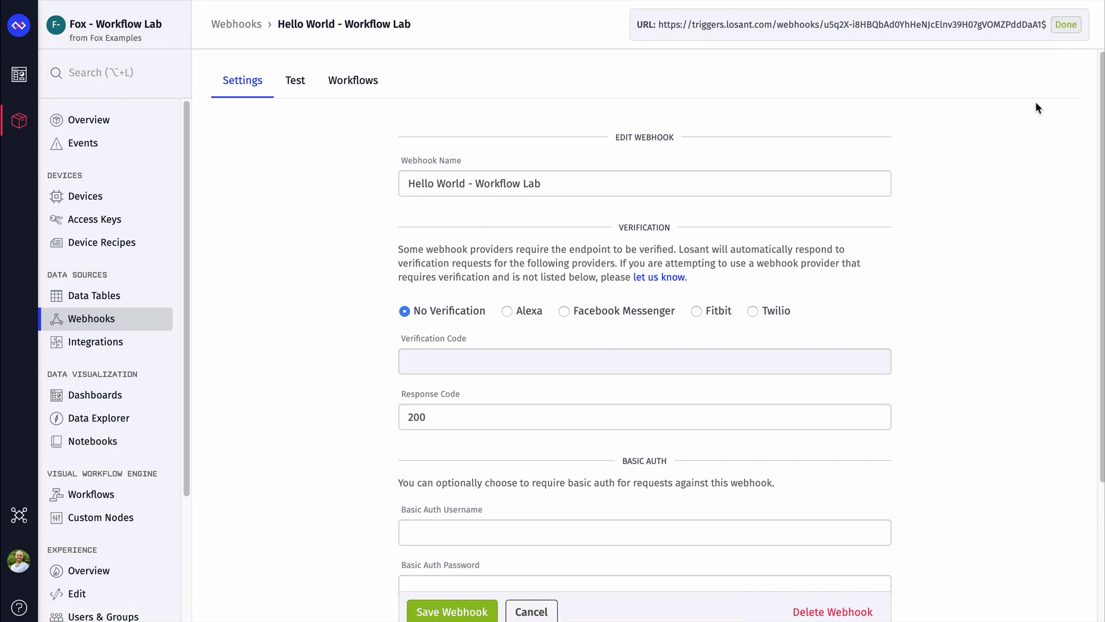
pyautogui.press('super+Tab')
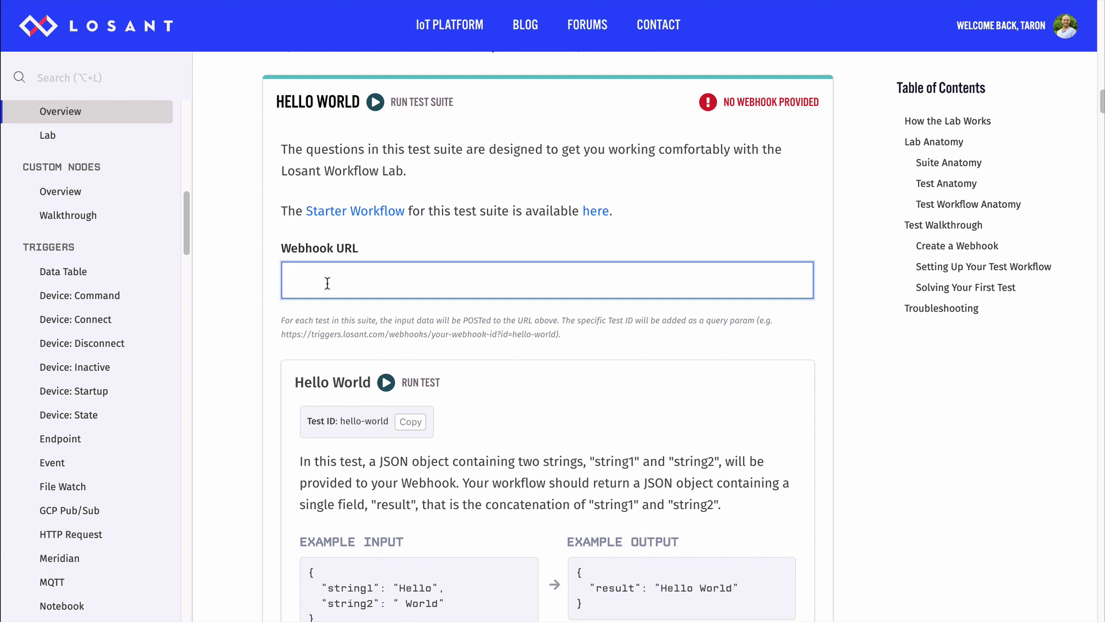
pyautogui.press('super+v')
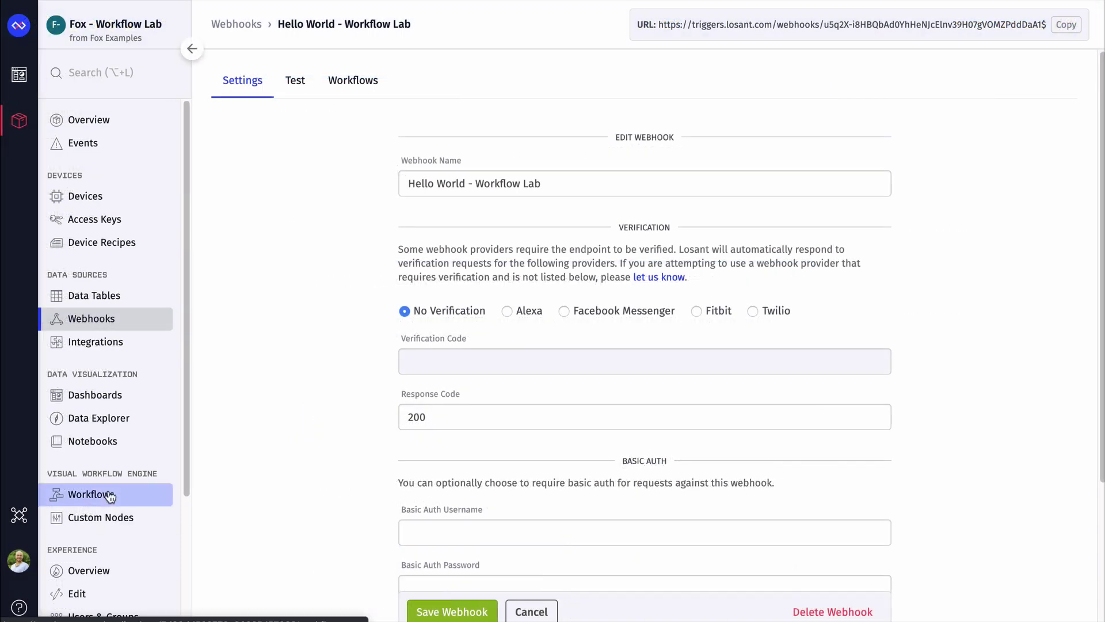
# - Create an application workflow named 'Hello World - Workflow Lab'
pyautogui.click(109, 493)
pyautogui.click(742, 344)
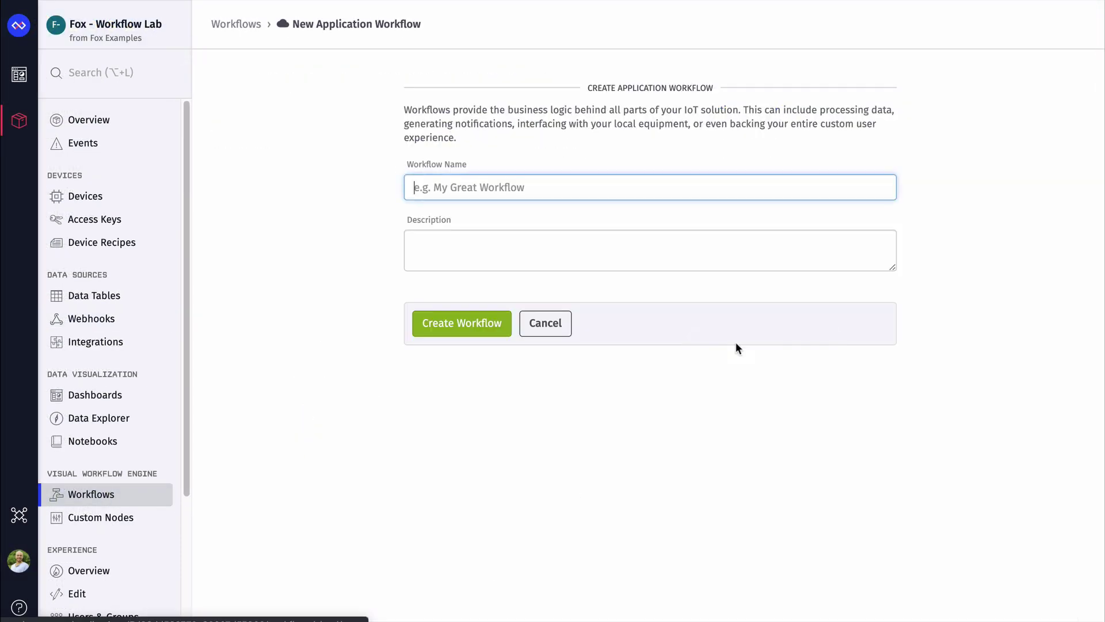
pyautogui.write('Hello')
pyautogui.click(483, 219)
pyautogui.click(484, 337)
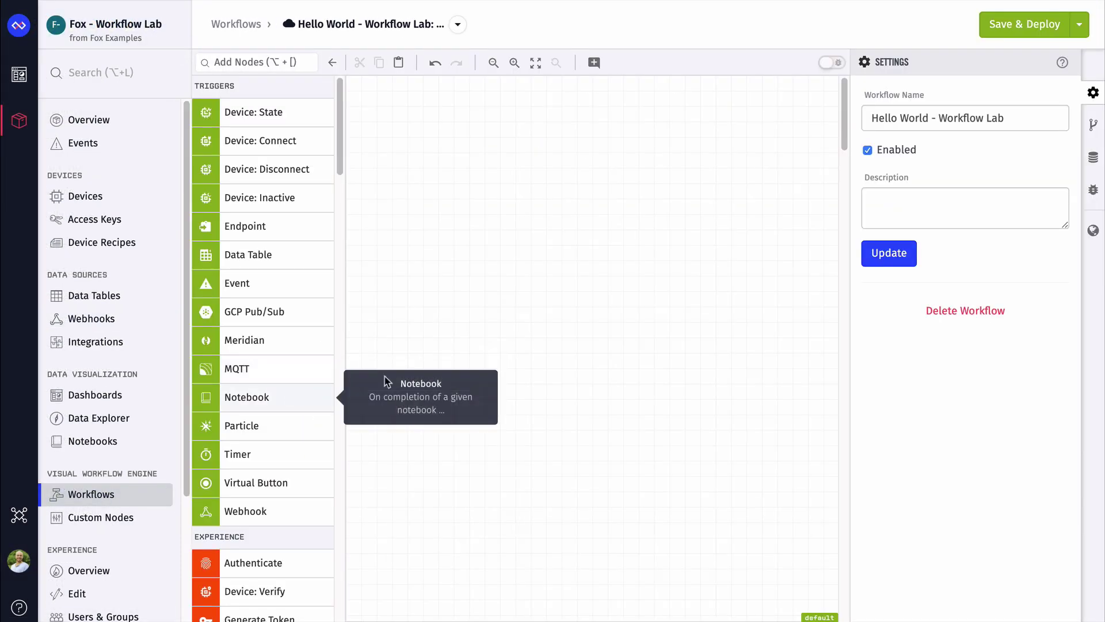
# - Chain a Webhook trigger, a Webhook Reply node and a Debug node on the canvas
pyautogui.click(264, 509)
pyautogui.scroll(-15, 271, 490)
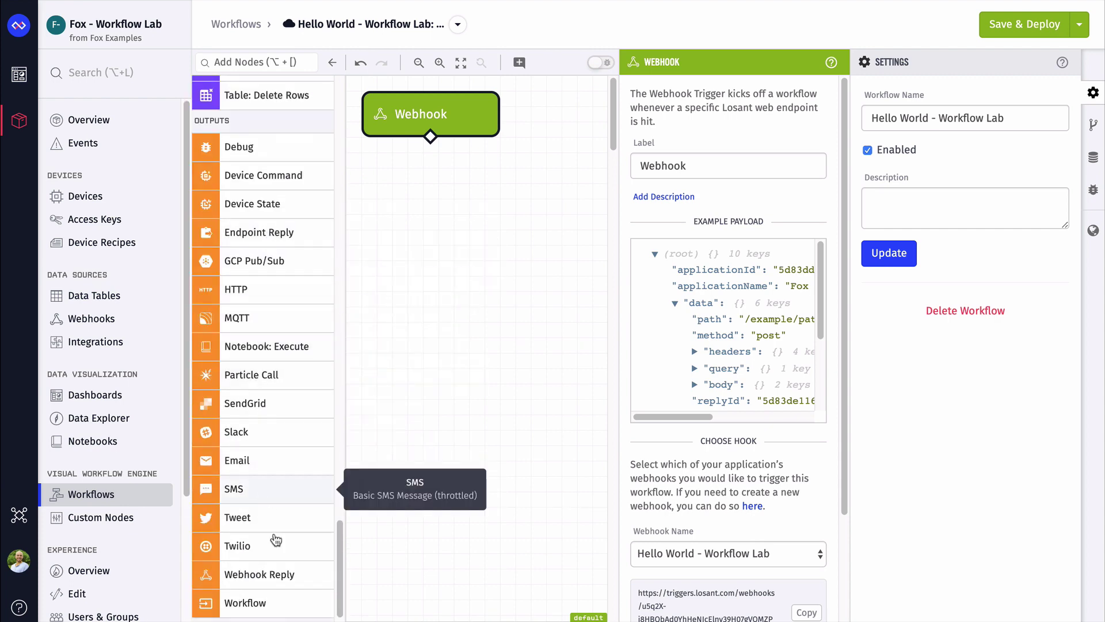
pyautogui.click(262, 573)
pyautogui.click(262, 147)
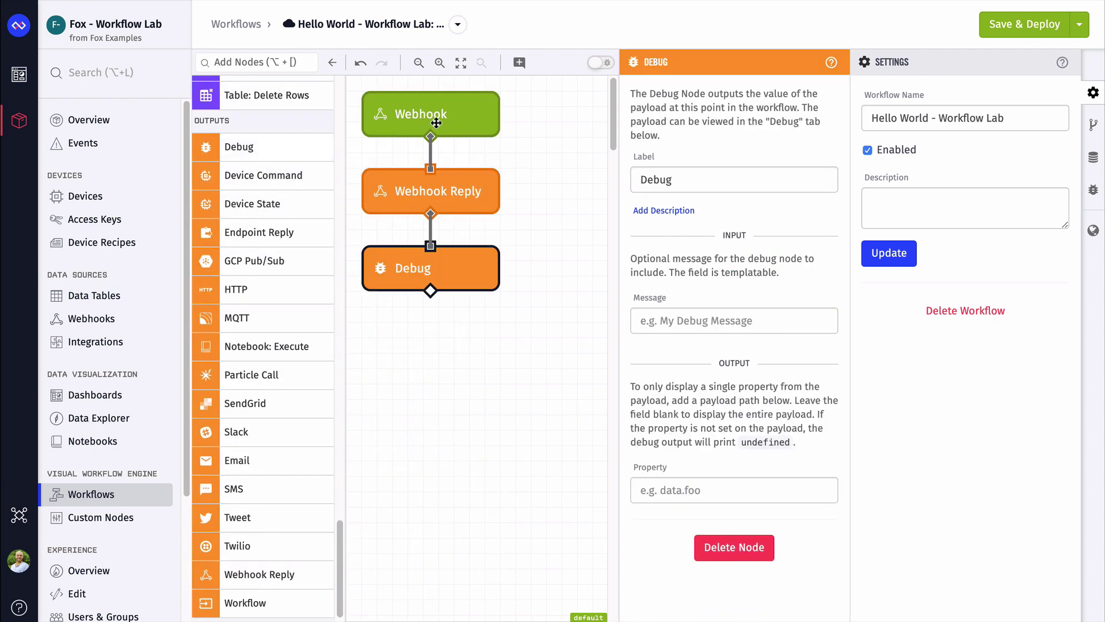
# - Set the reply body to 'Hi from the lab!', select the webhook, and save and deploy
pyautogui.click(456, 183)
pyautogui.click(679, 452)
pyautogui.write('Hi from the lab!')
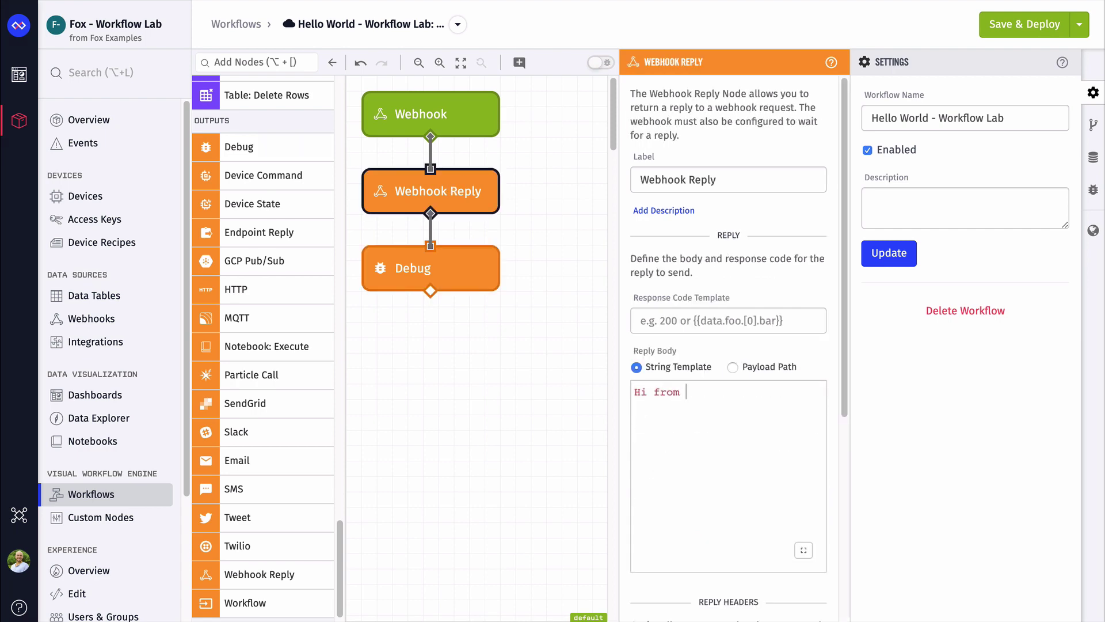
pyautogui.click(467, 121)
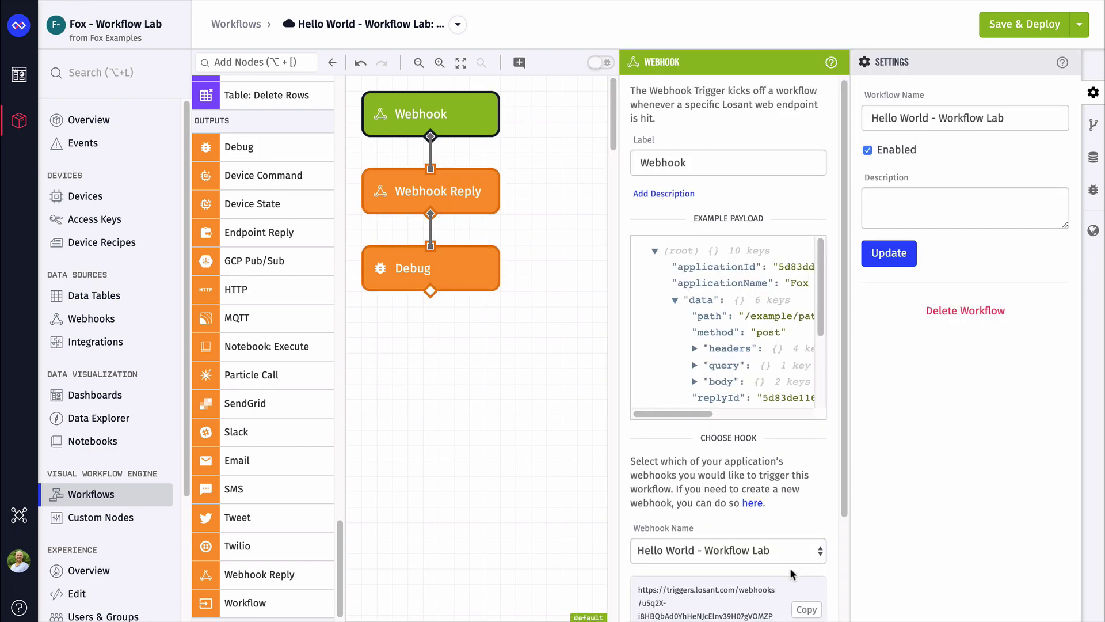
pyautogui.scroll(-2, 748, 538)
pyautogui.click(1024, 25)
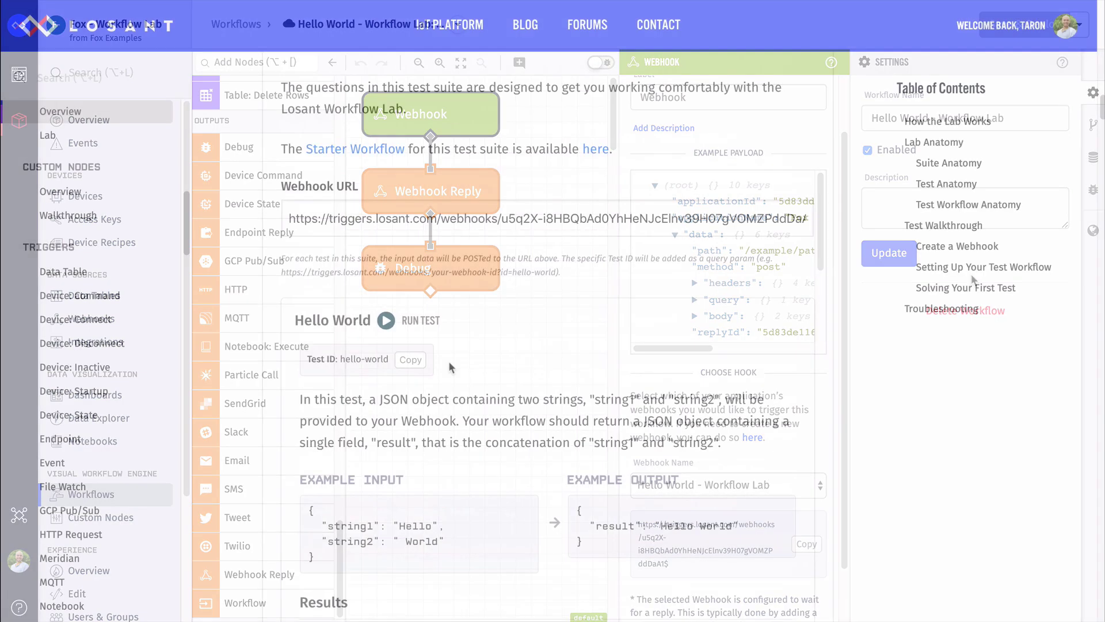
pyautogui.scroll(-3, 406, 209)
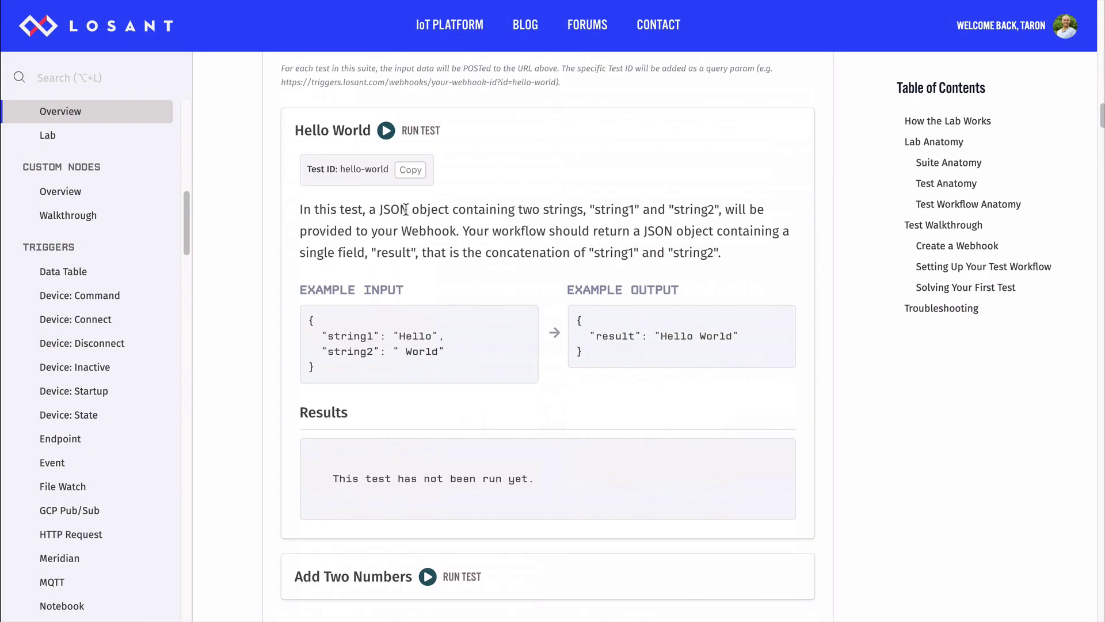
# - Run the Hello World test and review the failed Trial 1 output returning 'Hi from the lab!'
pyautogui.click(386, 131)
pyautogui.scroll(-1, 515, 229)
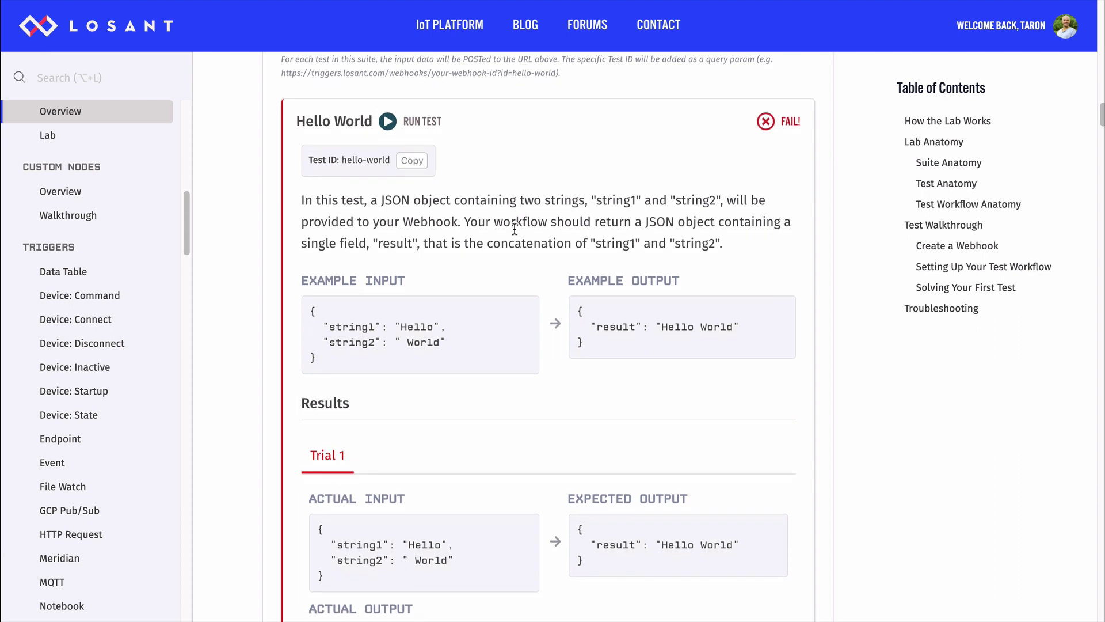
pyautogui.scroll(-1, 514, 230)
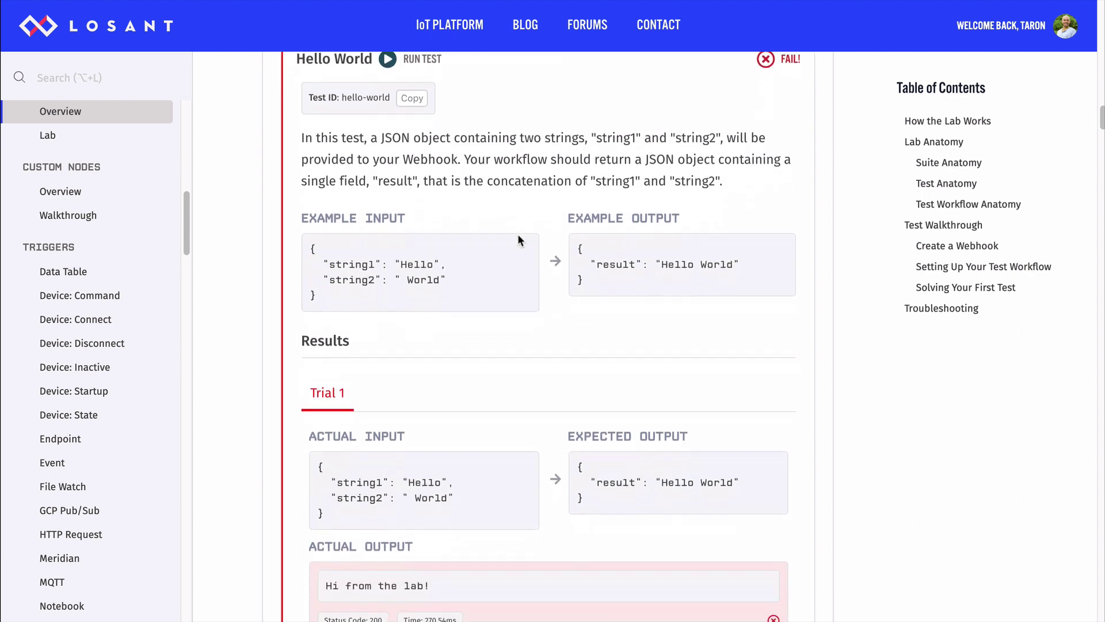
pyautogui.scroll(-3, 518, 238)
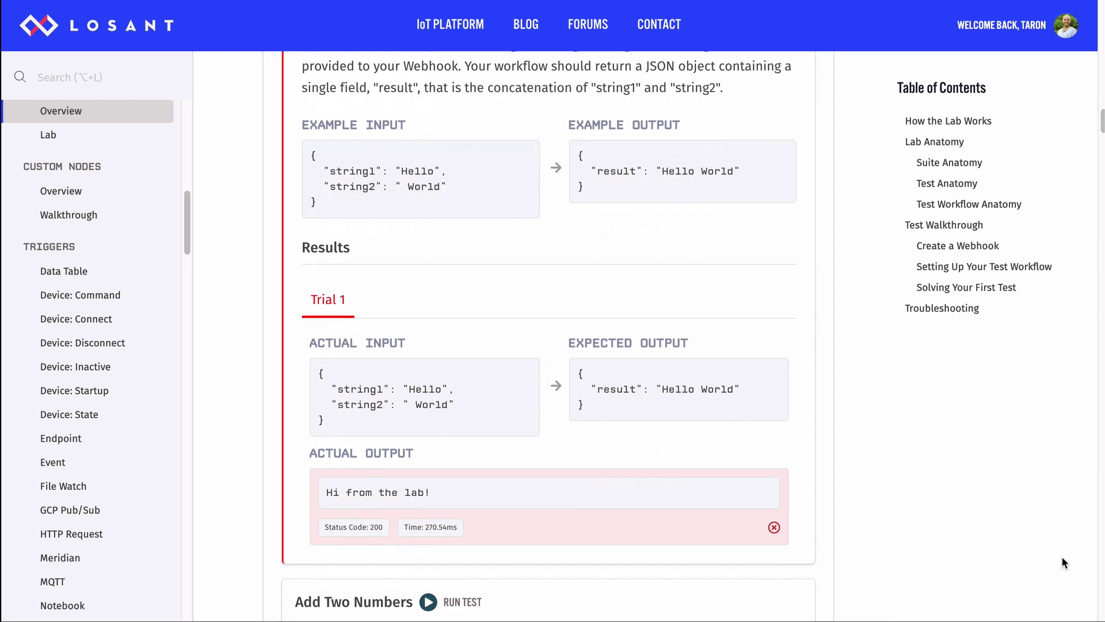
pyautogui.scroll(1, 504, 435)
pyautogui.scroll(3, 503, 439)
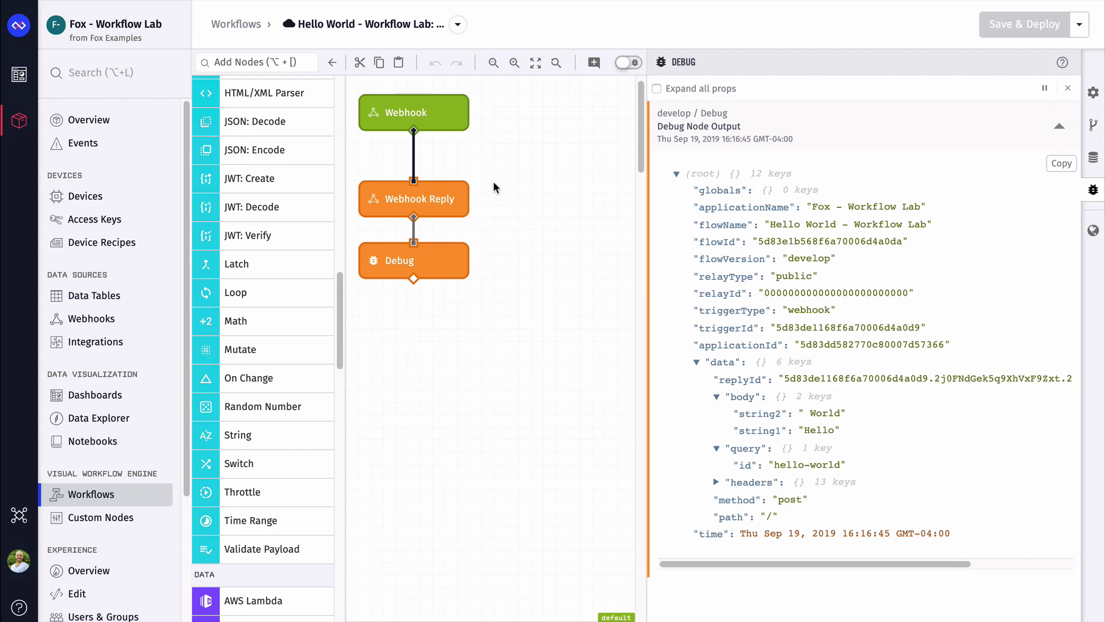
# - Move Webhook Reply and Debug down and insert a Switch node after the Webhook trigger
pyautogui.moveTo(492, 181); pyautogui.dragTo(460, 364)
pyautogui.scroll(5, 255, 338)
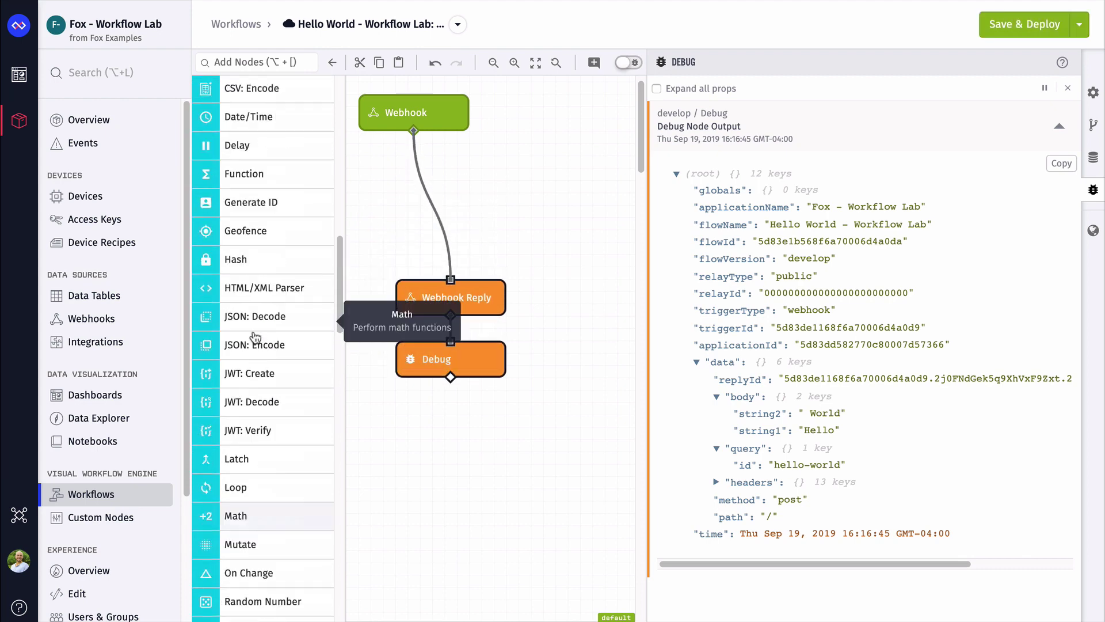
pyautogui.scroll(-4, 253, 337)
pyautogui.moveTo(241, 523); pyautogui.dragTo(438, 205)
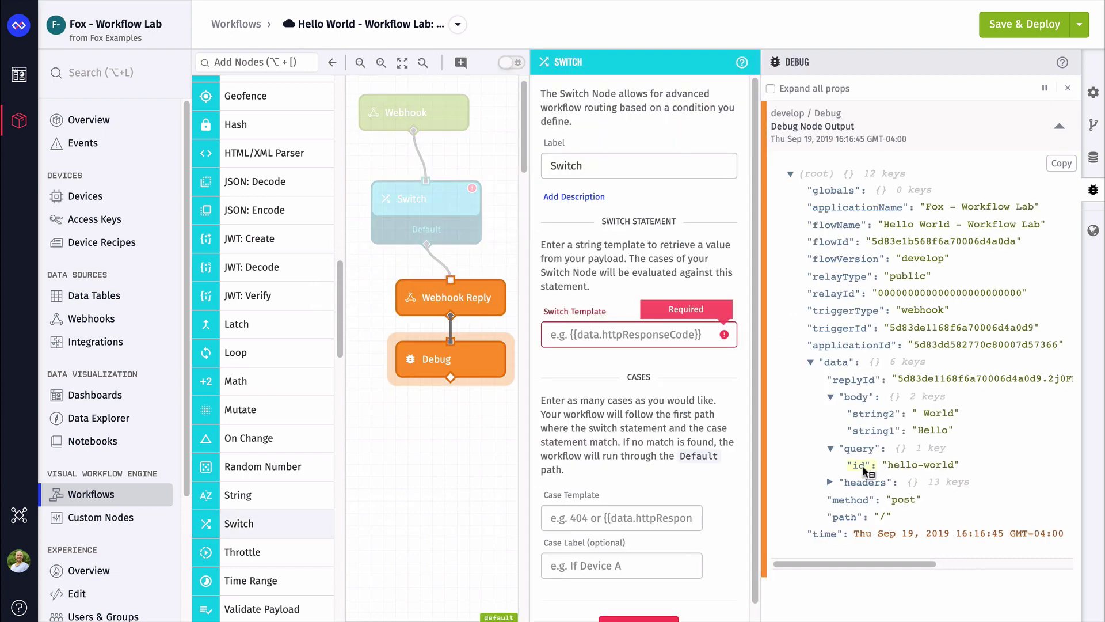
# - Set the Switch template to {{data.query.id}} with a hello-world case wired to Webhook Reply
pyautogui.click(635, 337)
pyautogui.write('{{data.query.id}}')
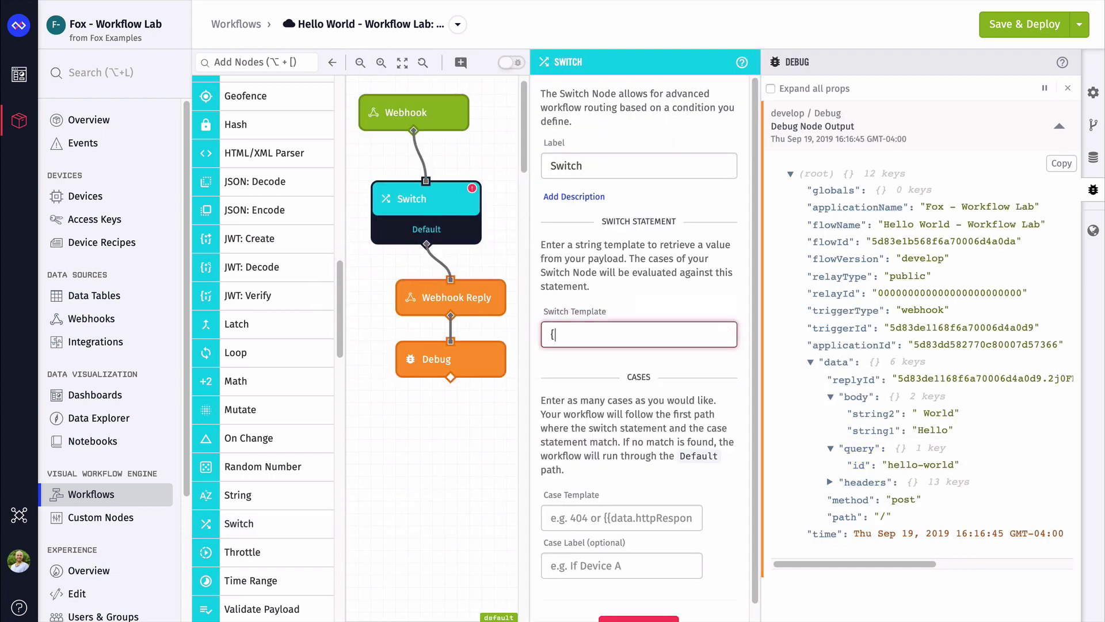
pyautogui.click(557, 518)
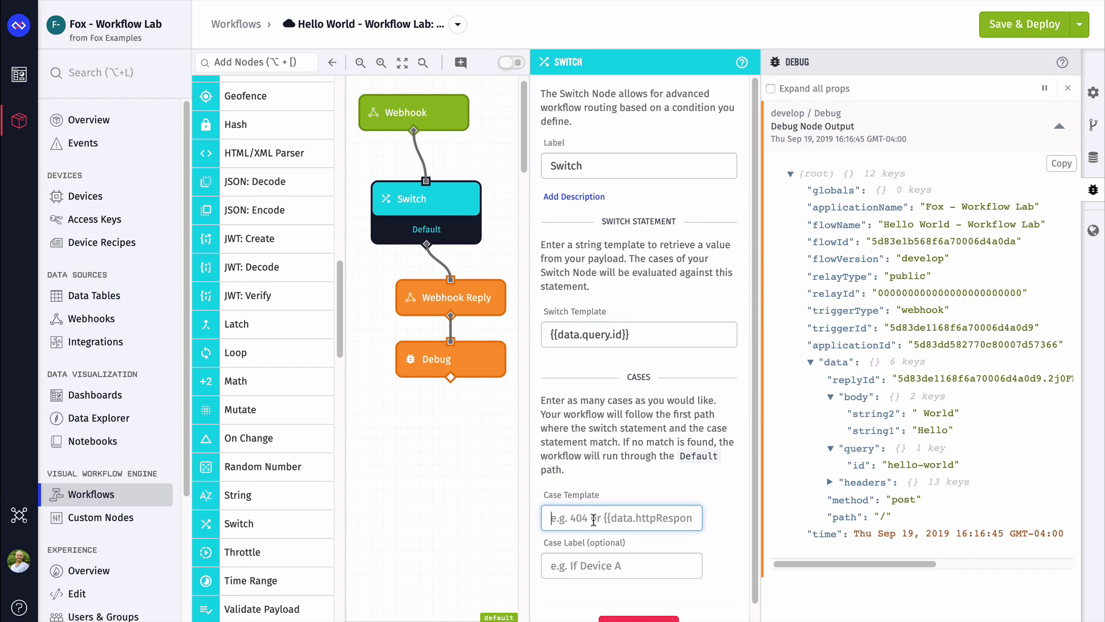
pyautogui.write('hello-world')
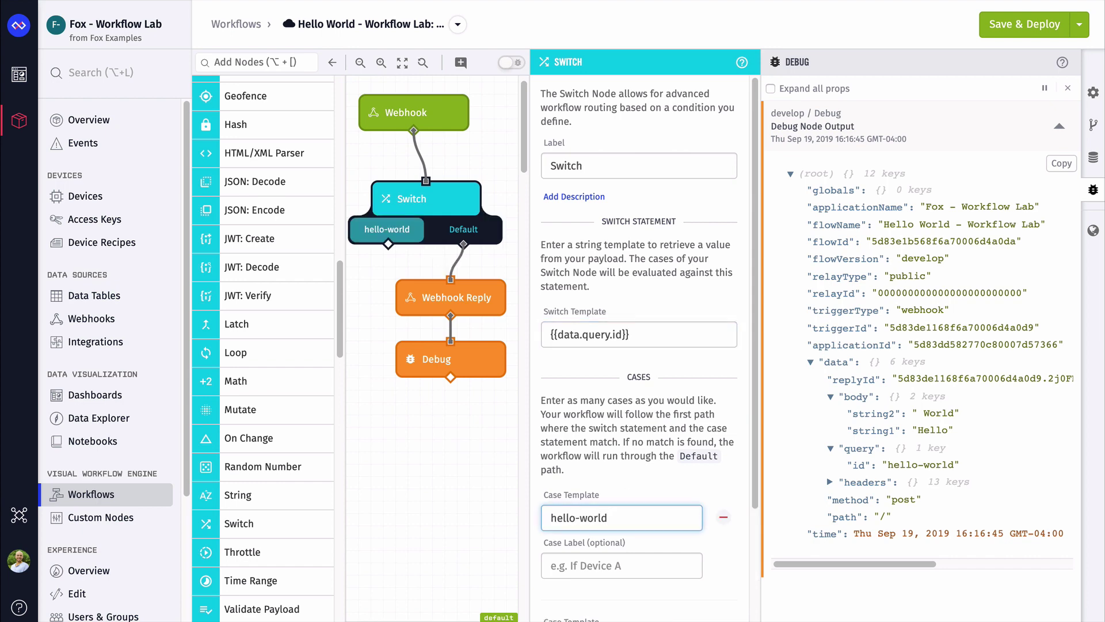
pyautogui.click(461, 259)
pyautogui.press('Delete')
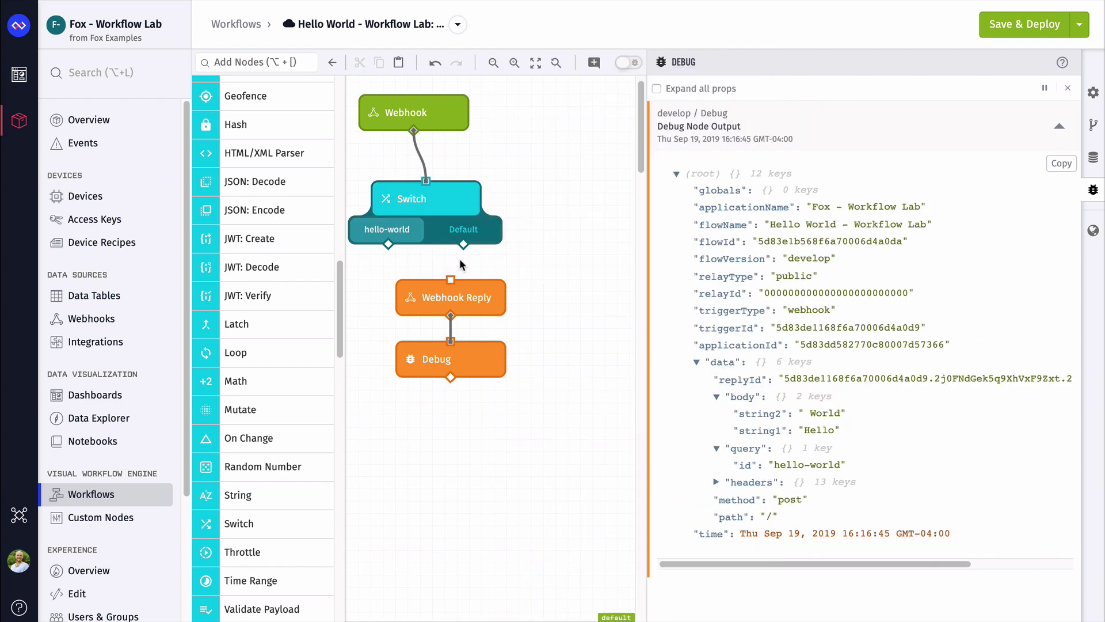
pyautogui.moveTo(389, 244); pyautogui.dragTo(452, 281)
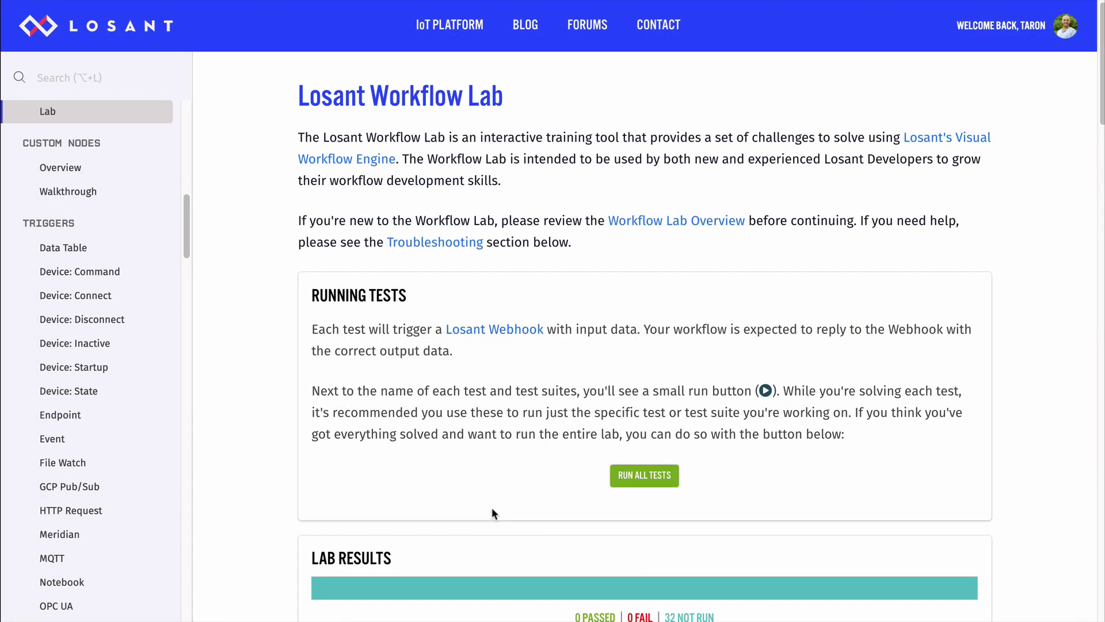
# - Scroll the workflow canvas down below the Switch node's hello-world case
pyautogui.scroll(-2, 492, 510)
pyautogui.scroll(-5, 492, 506)
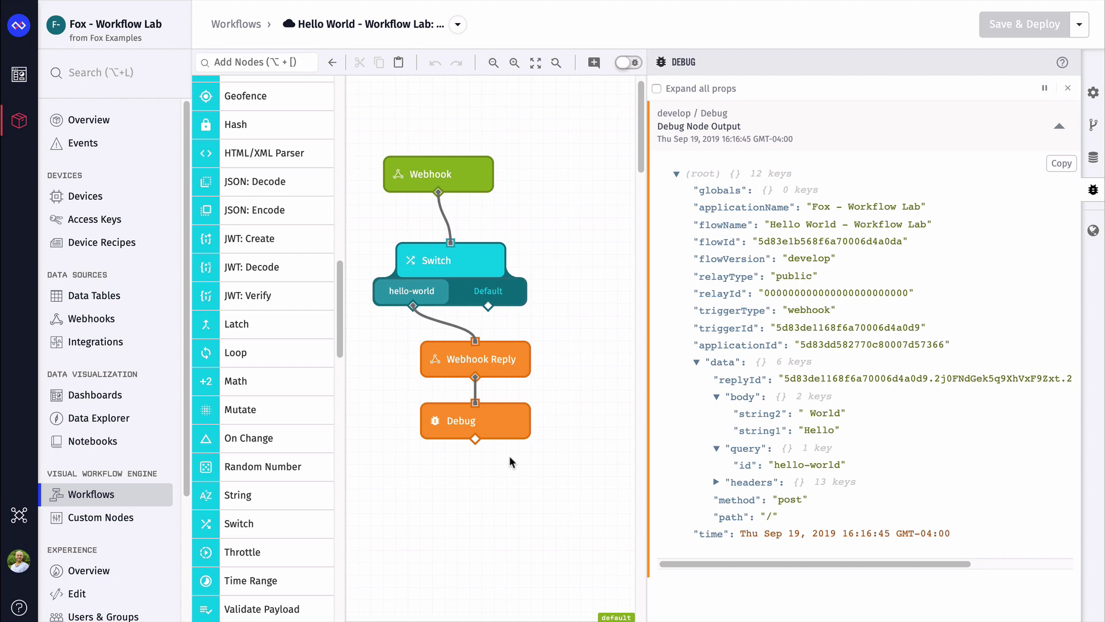
# - Move Webhook Reply and Debug lower and add a String node sourcing {{data.body.string1}}
pyautogui.moveTo(438, 447); pyautogui.dragTo(541, 336)
pyautogui.moveTo(478, 359); pyautogui.dragTo(441, 470)
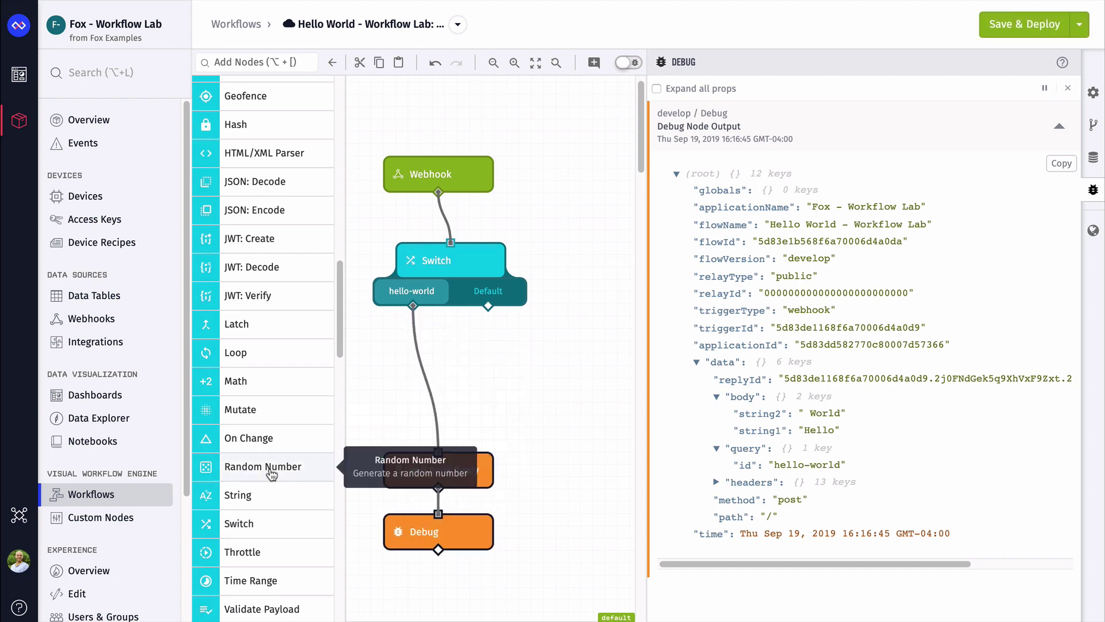
pyautogui.moveTo(238, 495); pyautogui.dragTo(415, 373)
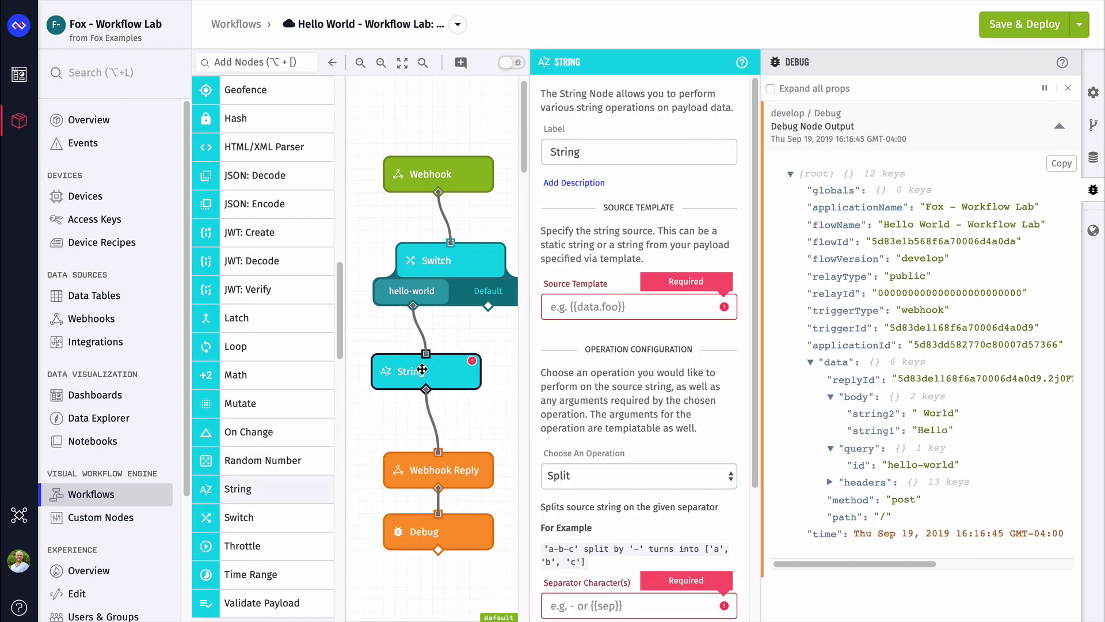
pyautogui.click(866, 433)
pyautogui.click(636, 306)
pyautogui.write('{{data.body.string1}}')
# - Choose Concatenate, append {{data.body.string2}}, and store the result at working.result
pyautogui.scroll(-3, 633, 403)
pyautogui.click(600, 397)
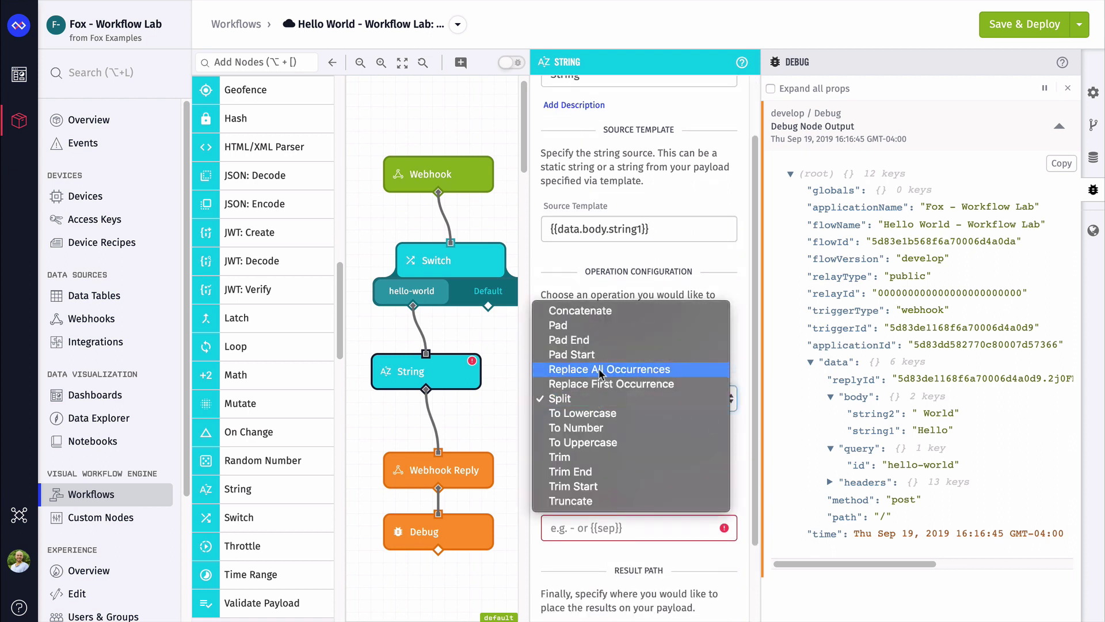
pyautogui.click(580, 311)
pyautogui.scroll(-1, 633, 432)
pyautogui.click(610, 521)
pyautogui.write('{{data.body.string2}}')
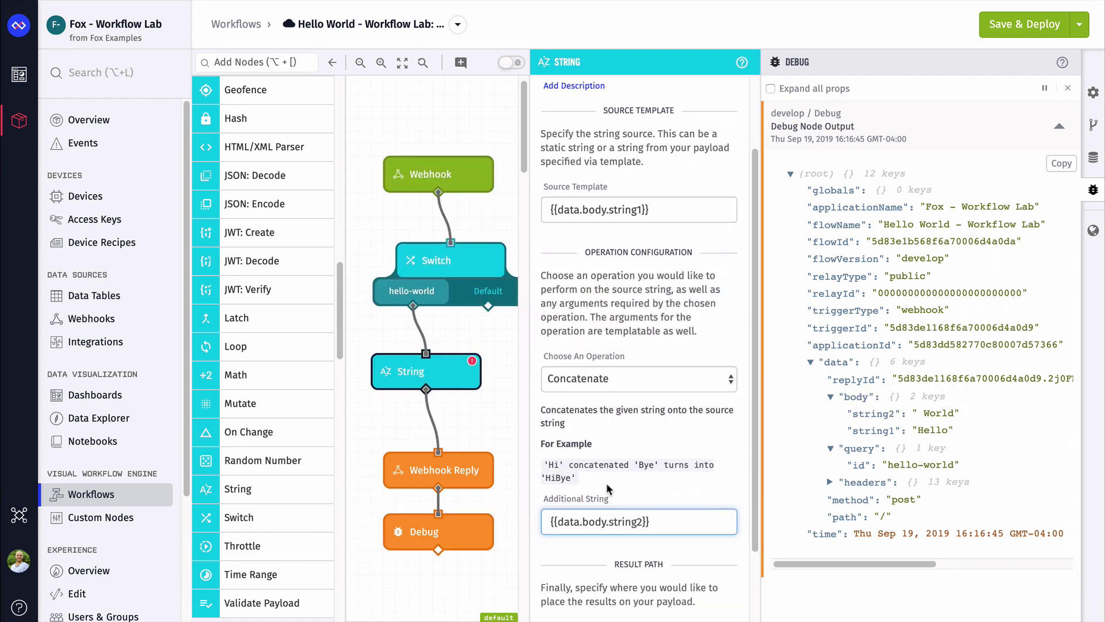
pyautogui.scroll(-4, 607, 488)
pyautogui.click(591, 543)
pyautogui.write('working.')
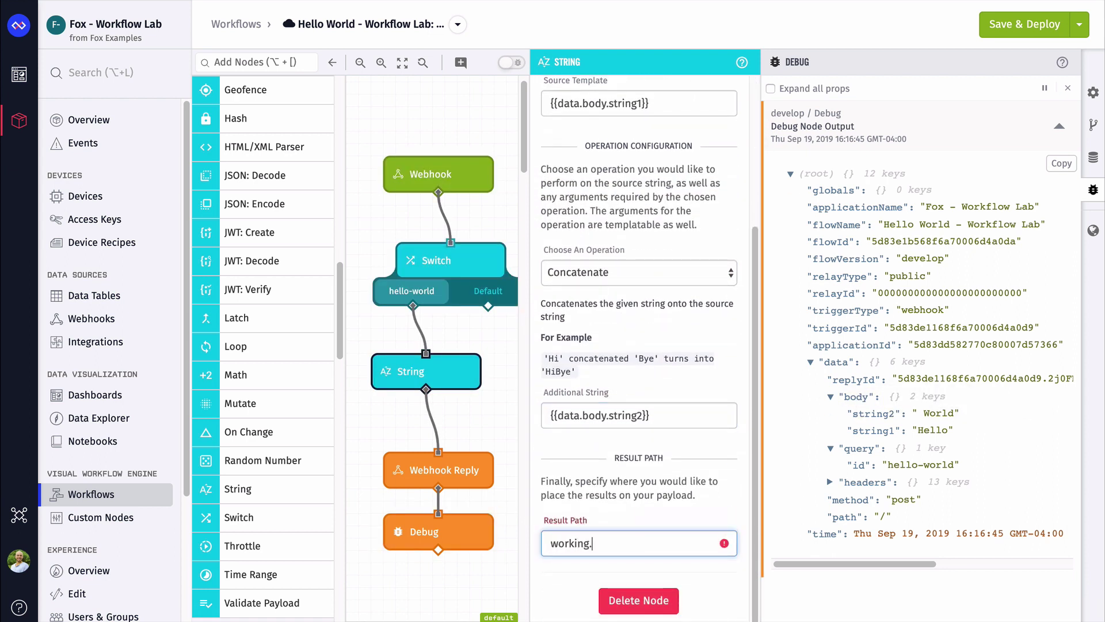
pyautogui.write('result')
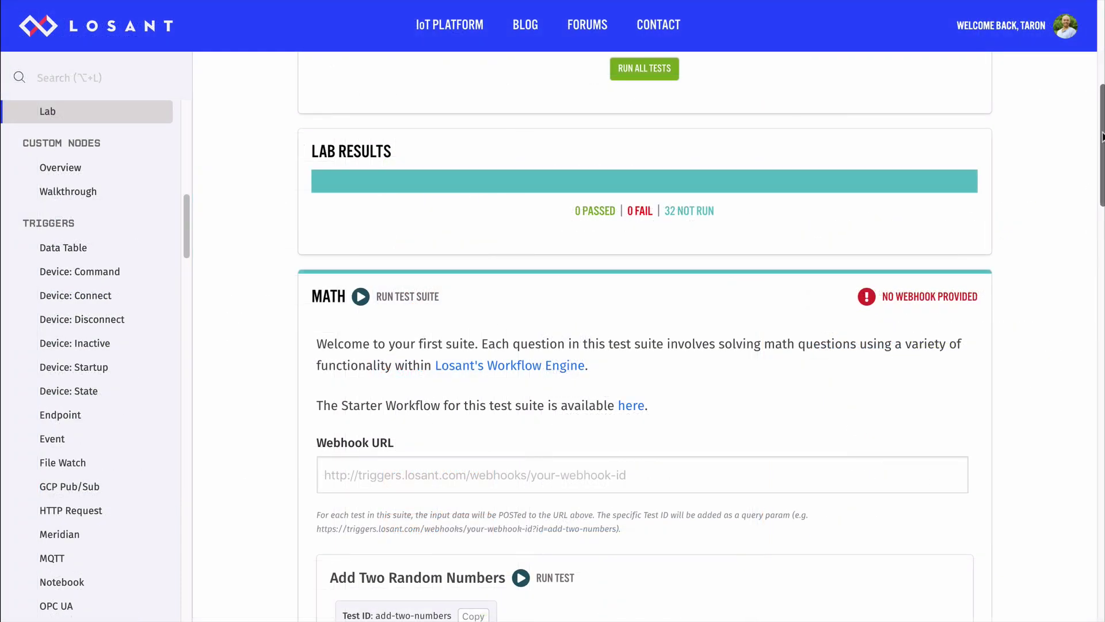
pyautogui.scroll(-10, 1087, 265)
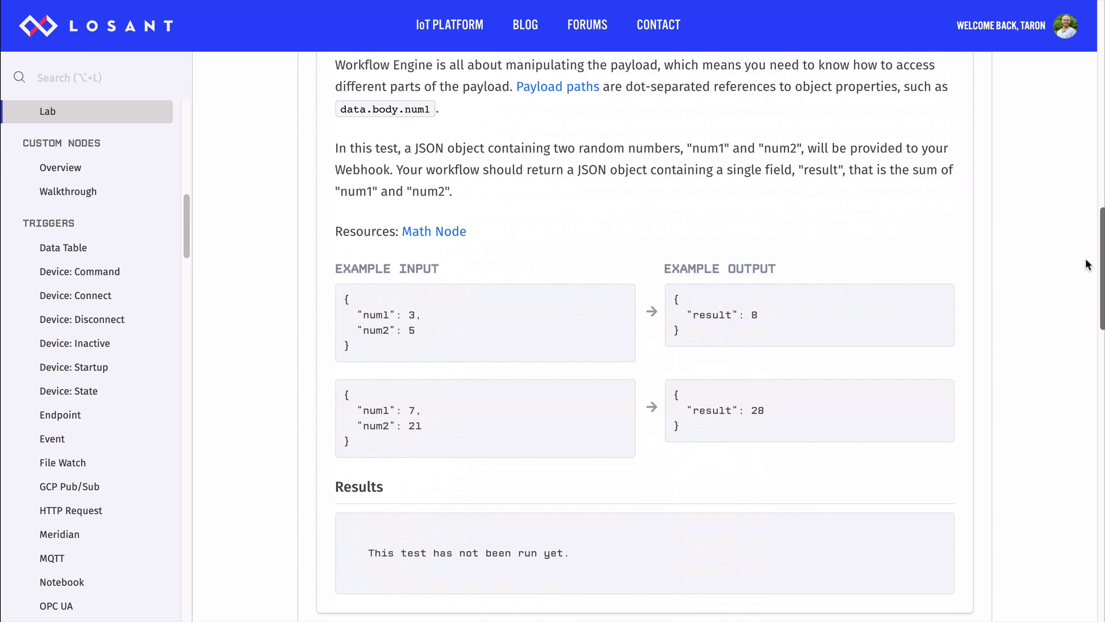
pyautogui.scroll(-15, 1088, 264)
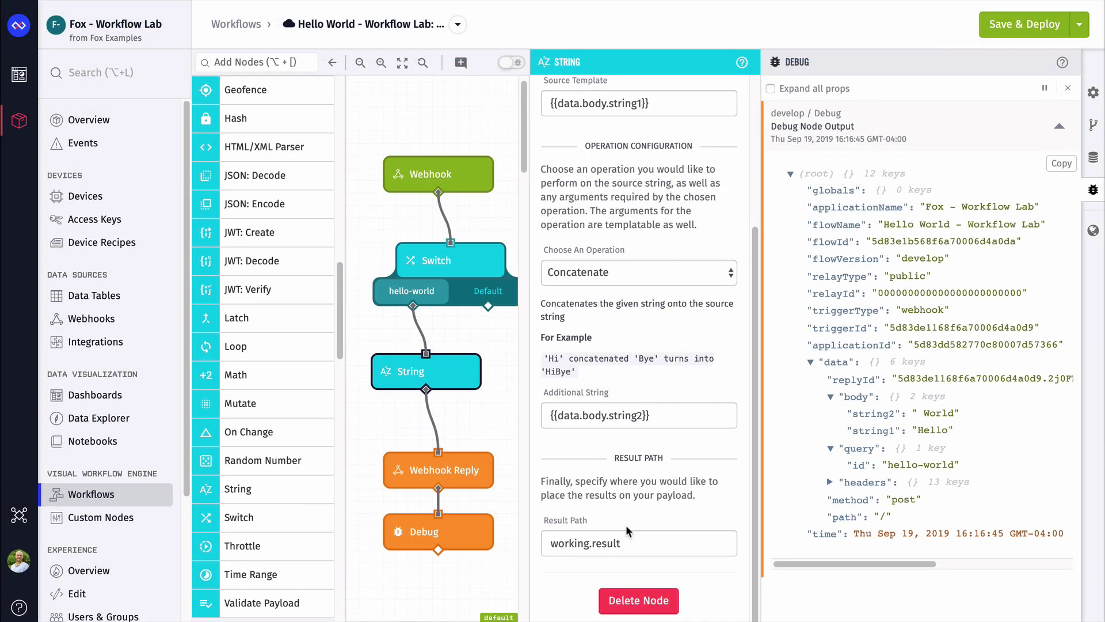
# - Set the Webhook Reply node's response code to 200
pyautogui.click(466, 475)
pyautogui.scroll(3, 622, 430)
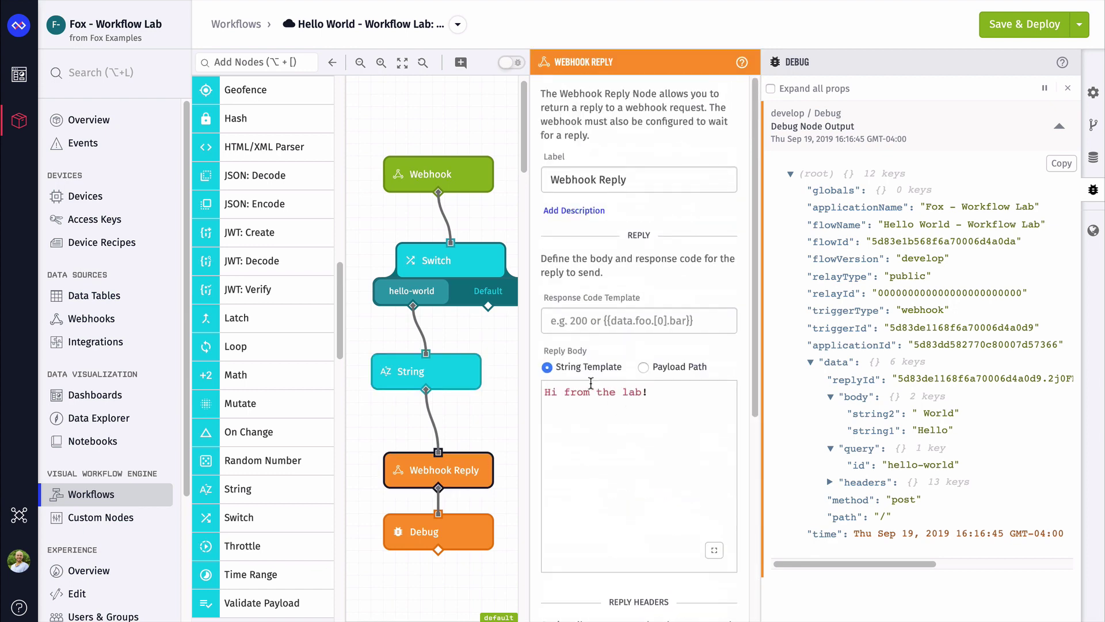
pyautogui.click(581, 324)
pyautogui.write('200')
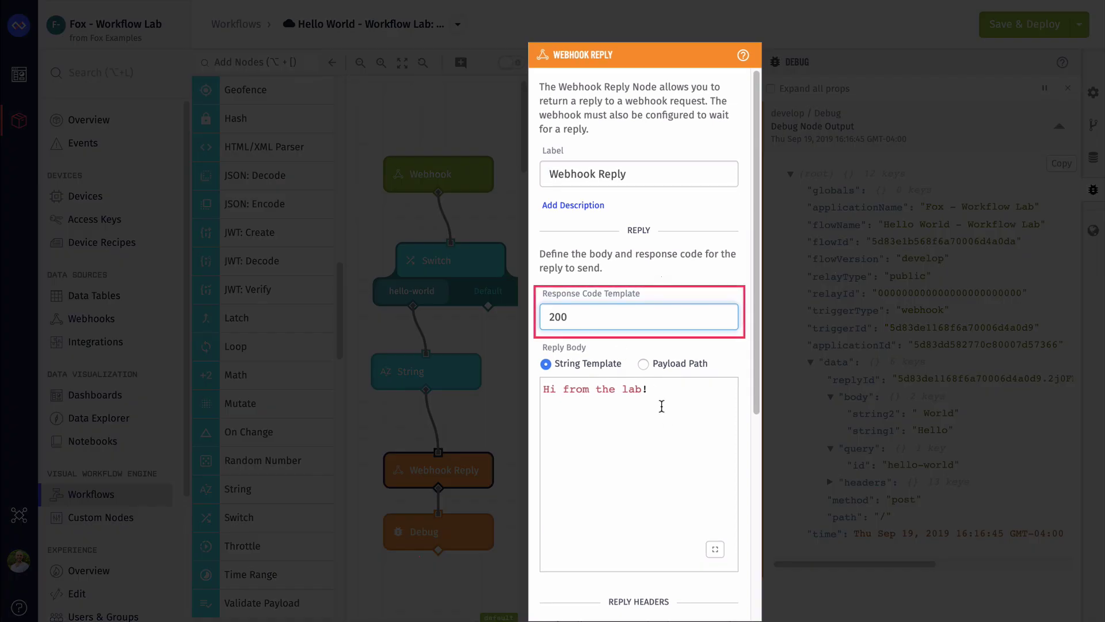
# - Replace the reply body with {"result": {{ working.result }}} and save and deploy the workflow
pyautogui.tripleClick(655, 406)
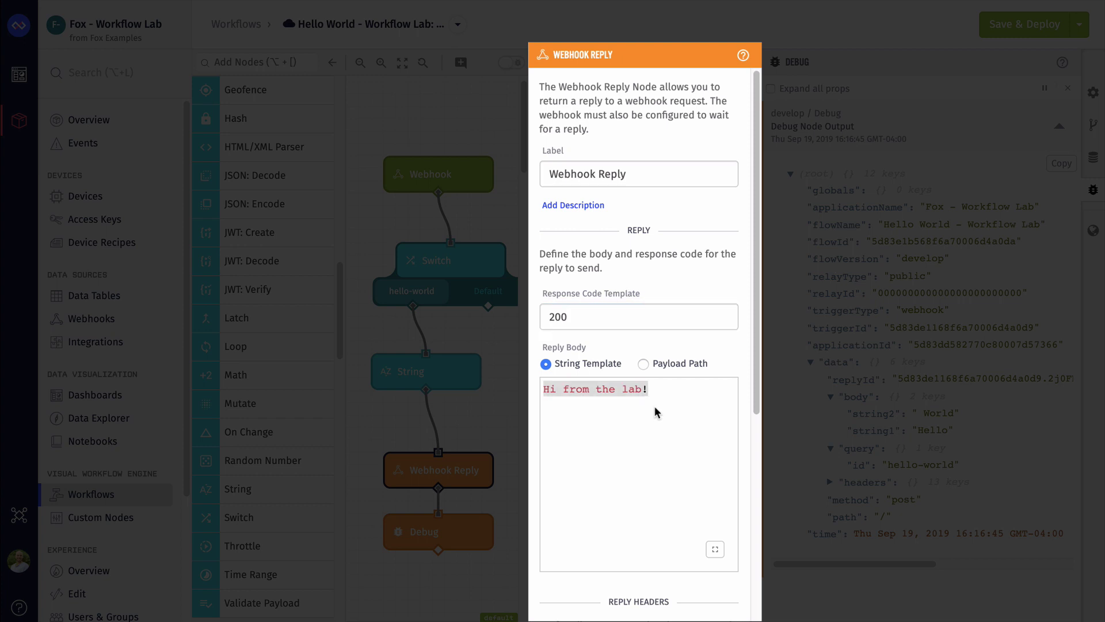
pyautogui.press('BackSpace')
pyautogui.write('{')
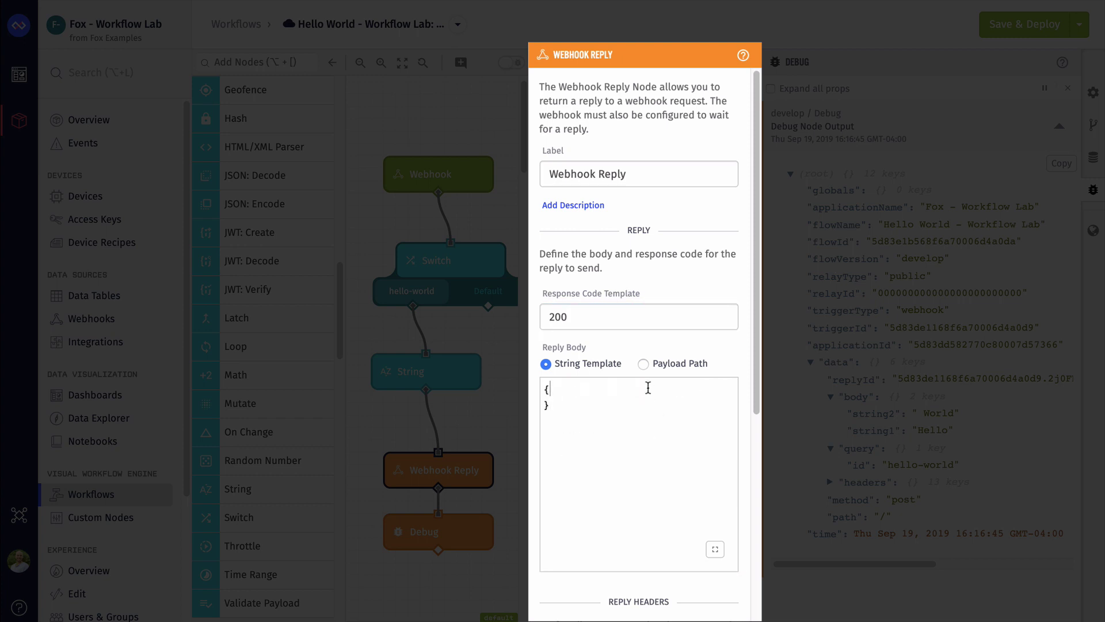
pyautogui.press('Return')
pyautogui.write('}')
pyautogui.press('Up')
pyautogui.write('"result')
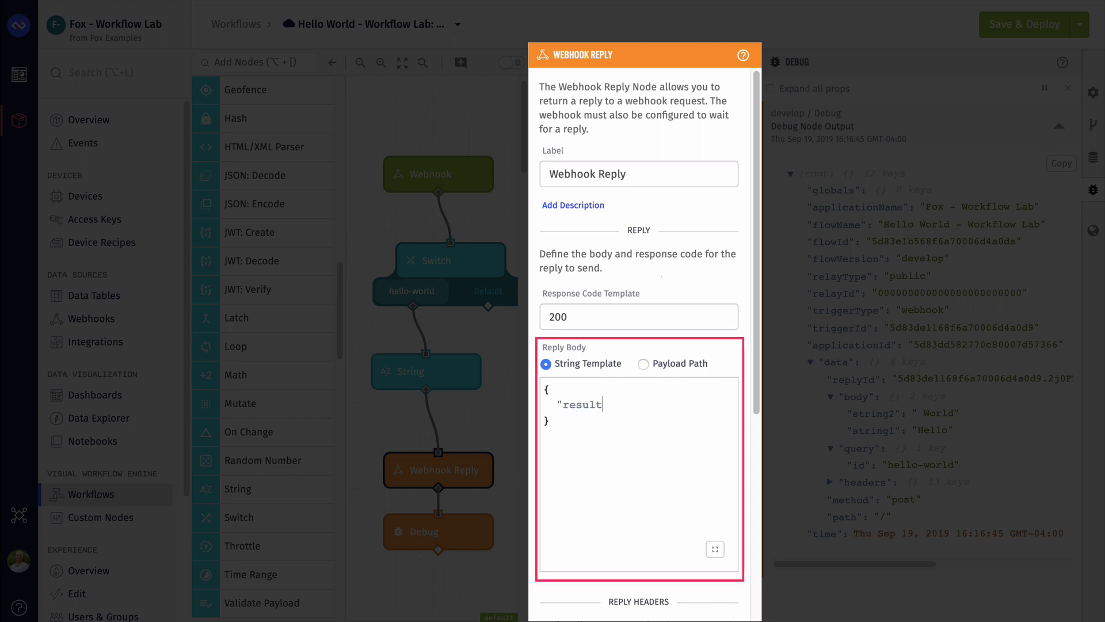
pyautogui.write('": {{ working.')
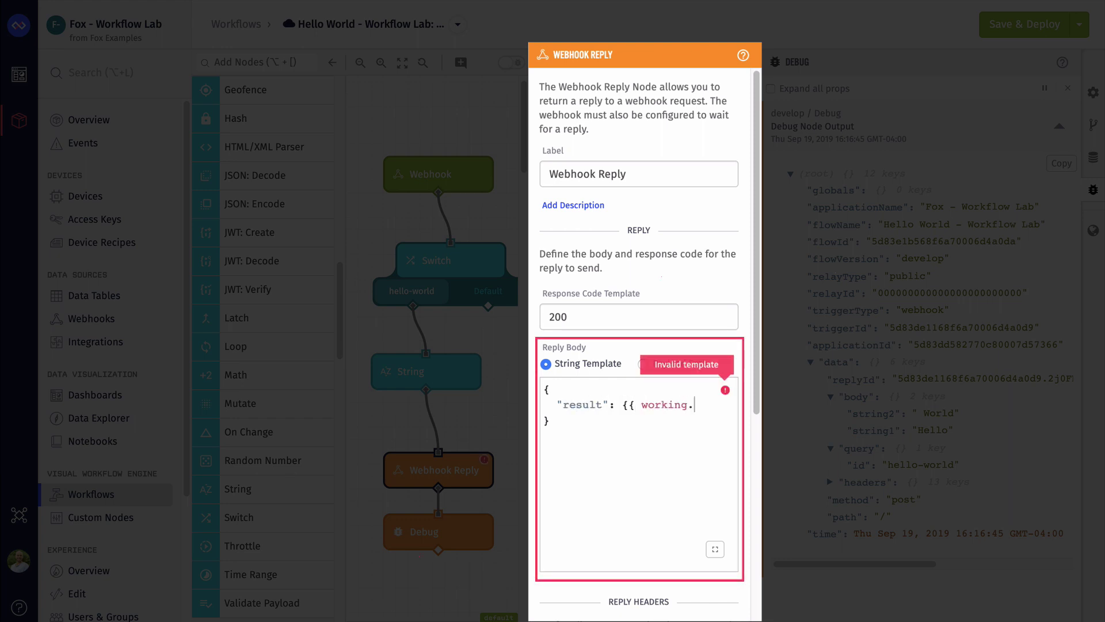
pyautogui.write('result }}')
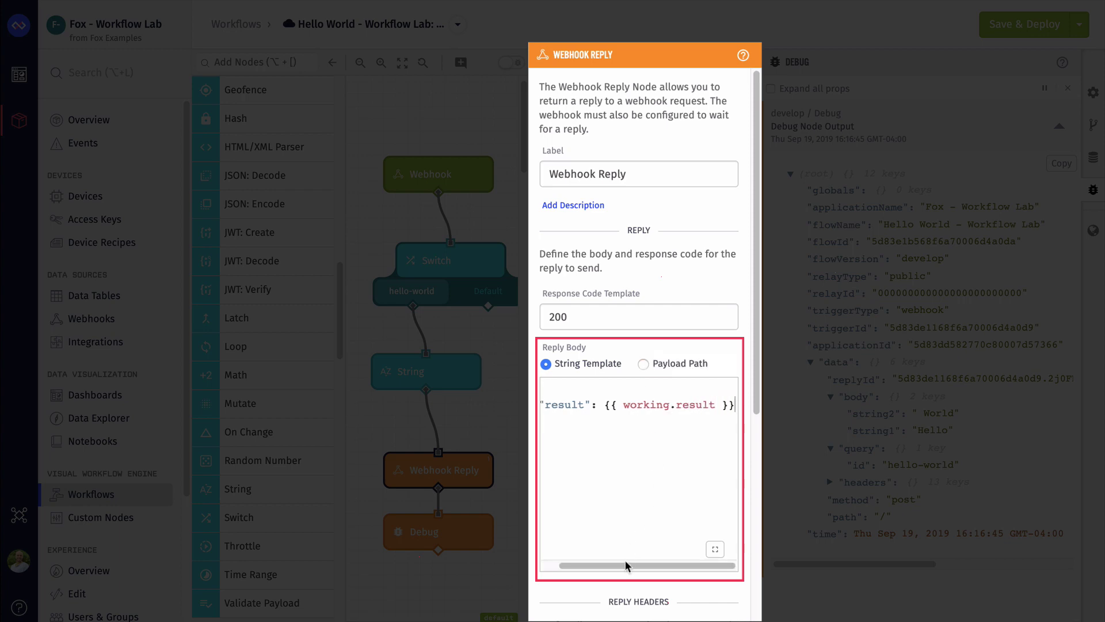
pyautogui.moveTo(627, 565); pyautogui.dragTo(608, 569)
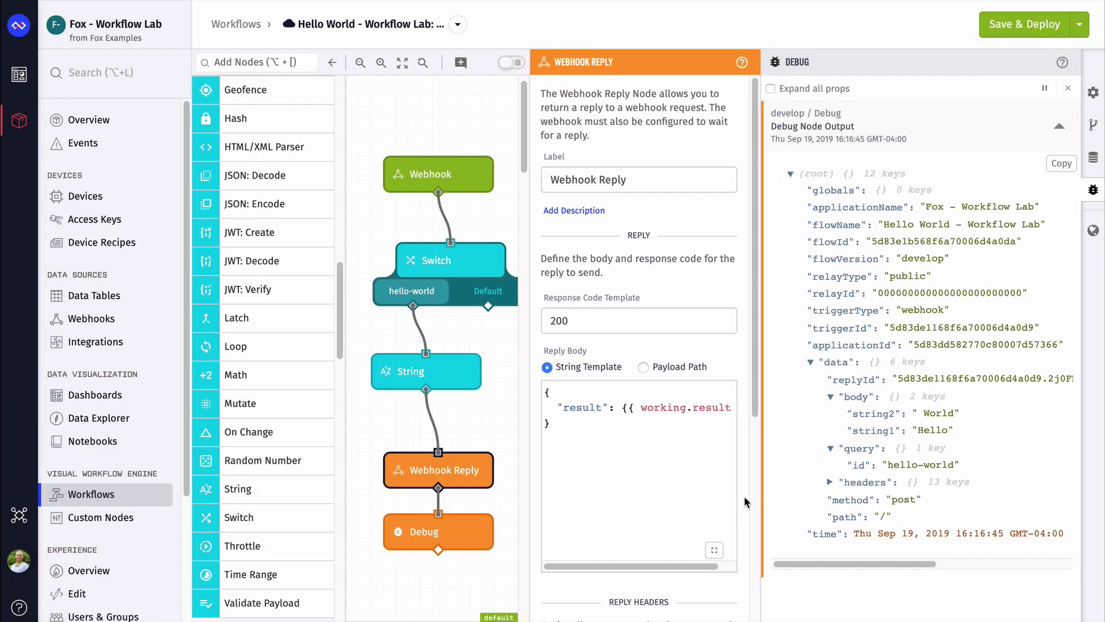
pyautogui.press('super+s')
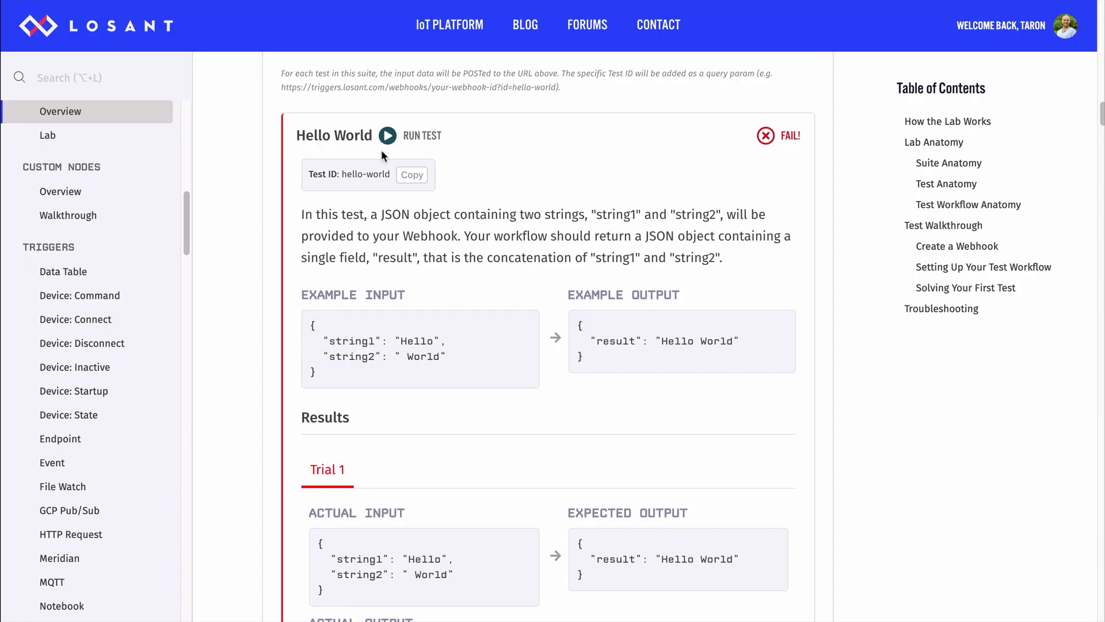
# - Scroll down the debug output to the newer run's payload with its working object
pyautogui.scroll(-2, 514, 275)
pyautogui.scroll(-3, 514, 275)
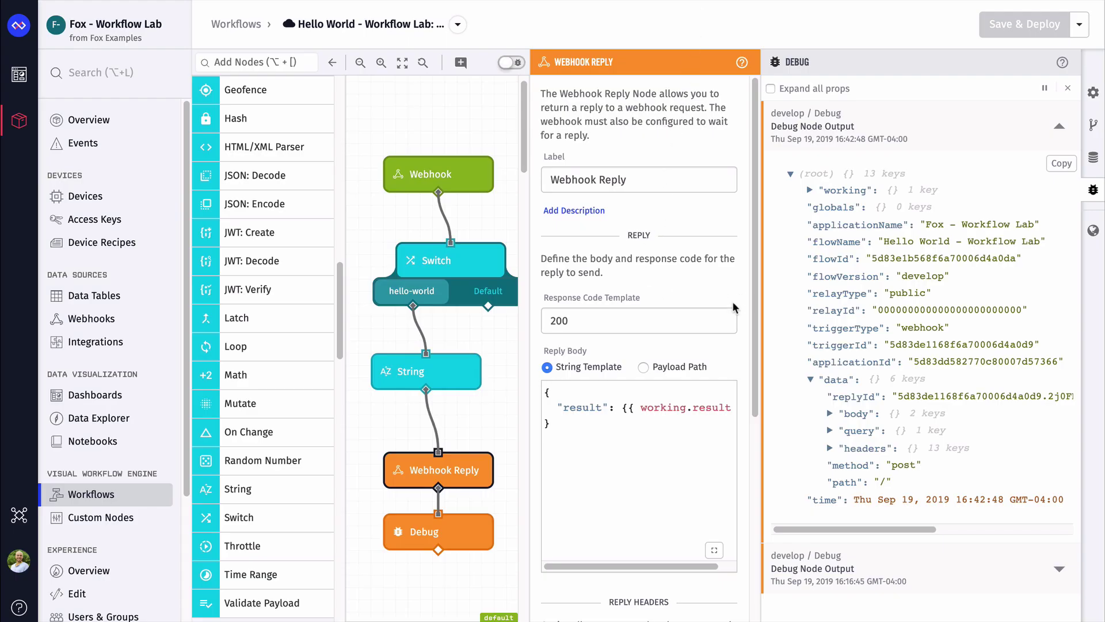
# - Add a reply header Content-Type with value application/json
pyautogui.scroll(-4, 732, 302)
pyautogui.click(580, 475)
pyautogui.write('co')
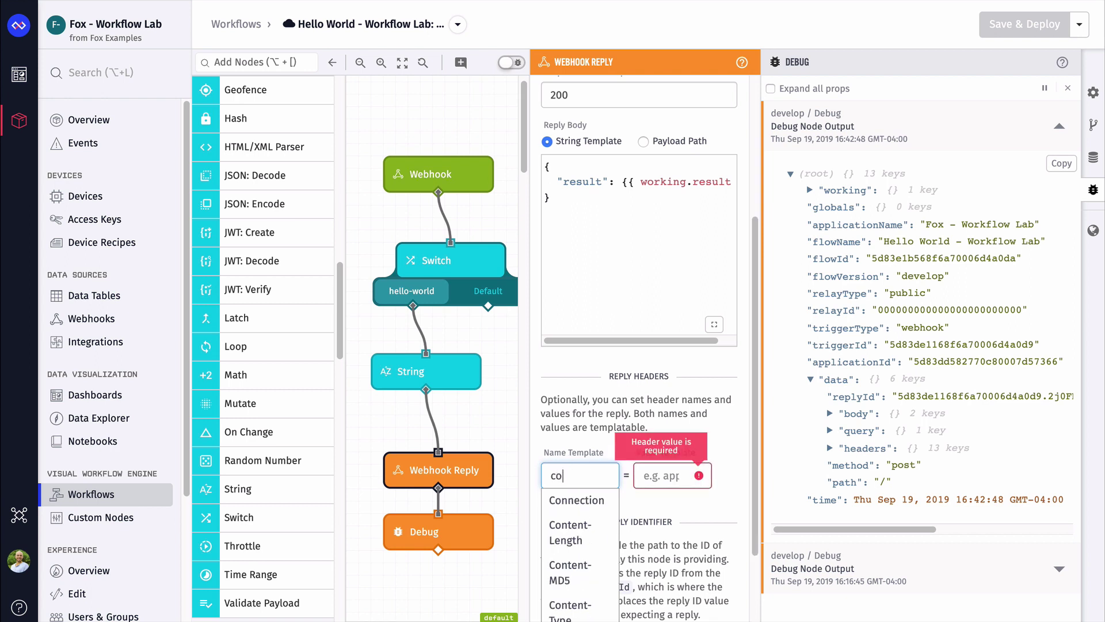
pyautogui.write('ntent')
pyautogui.press('Tab')
pyautogui.write('application')
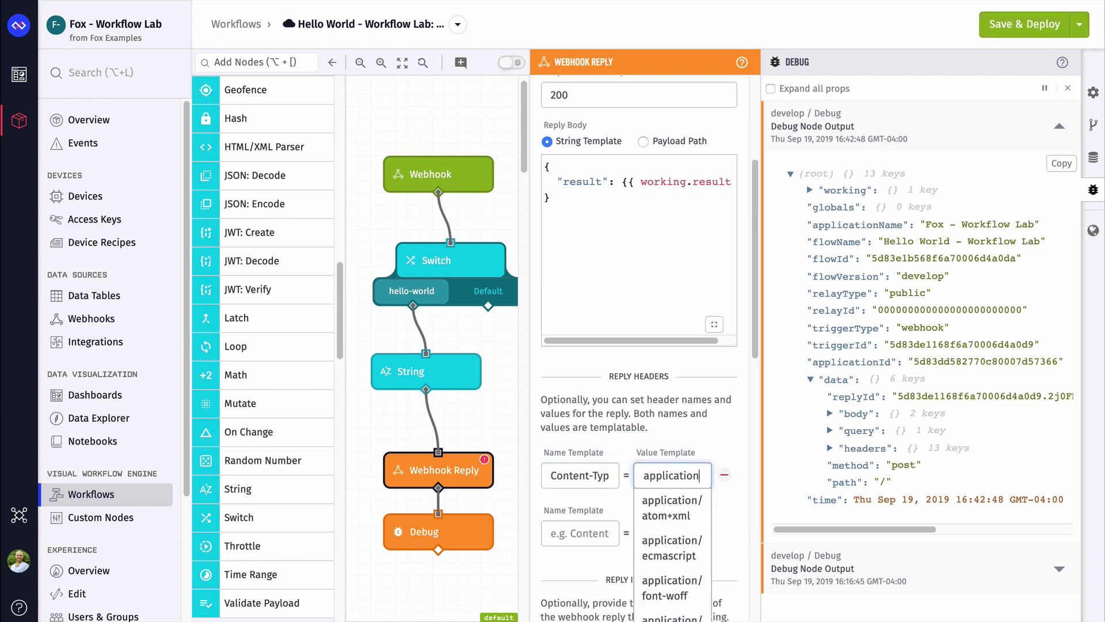
pyautogui.write('/json')
# - Wrap the reply body value as {{ jsonEncode working.result }} and save and deploy
pyautogui.scroll(2, 638, 345)
pyautogui.click(640, 277)
pyautogui.write('j')
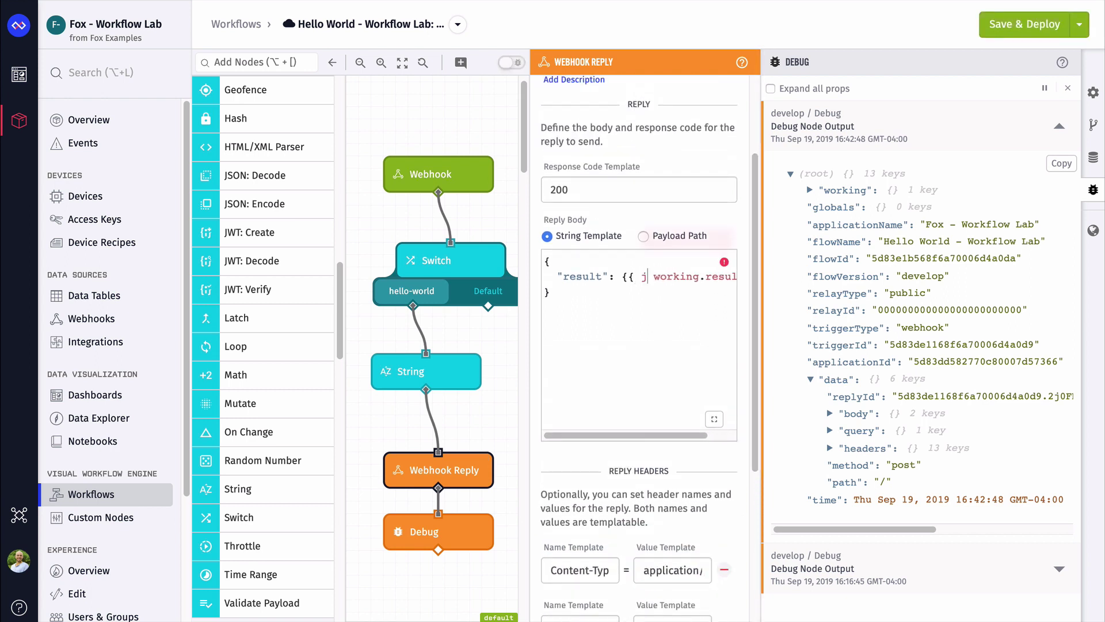
pyautogui.write('sonEncode')
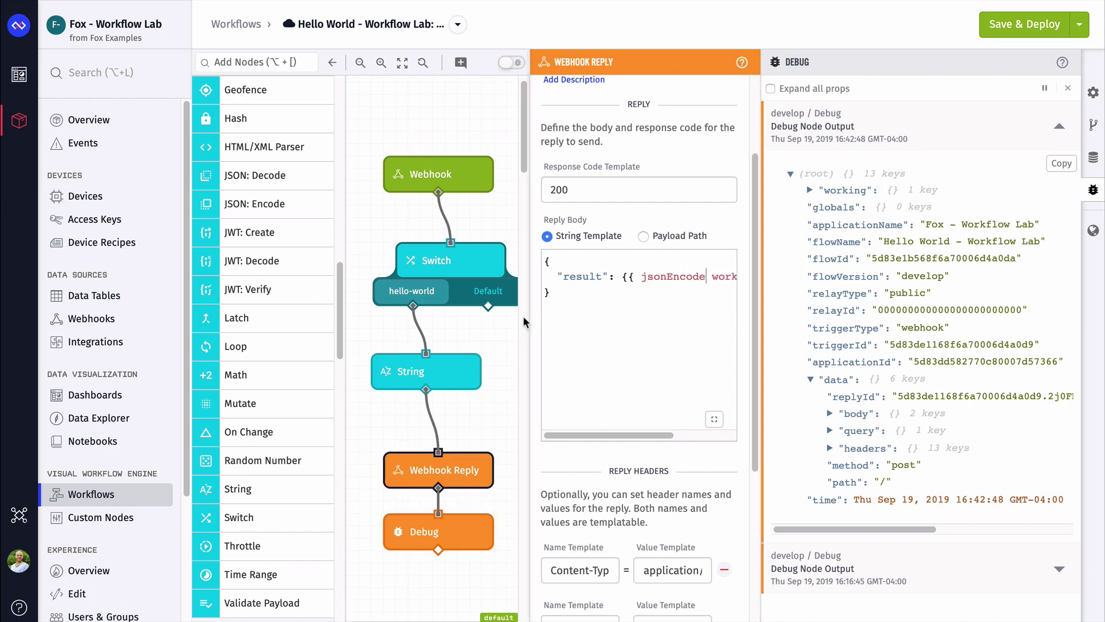
pyautogui.moveTo(525, 322); pyautogui.dragTo(417, 327)
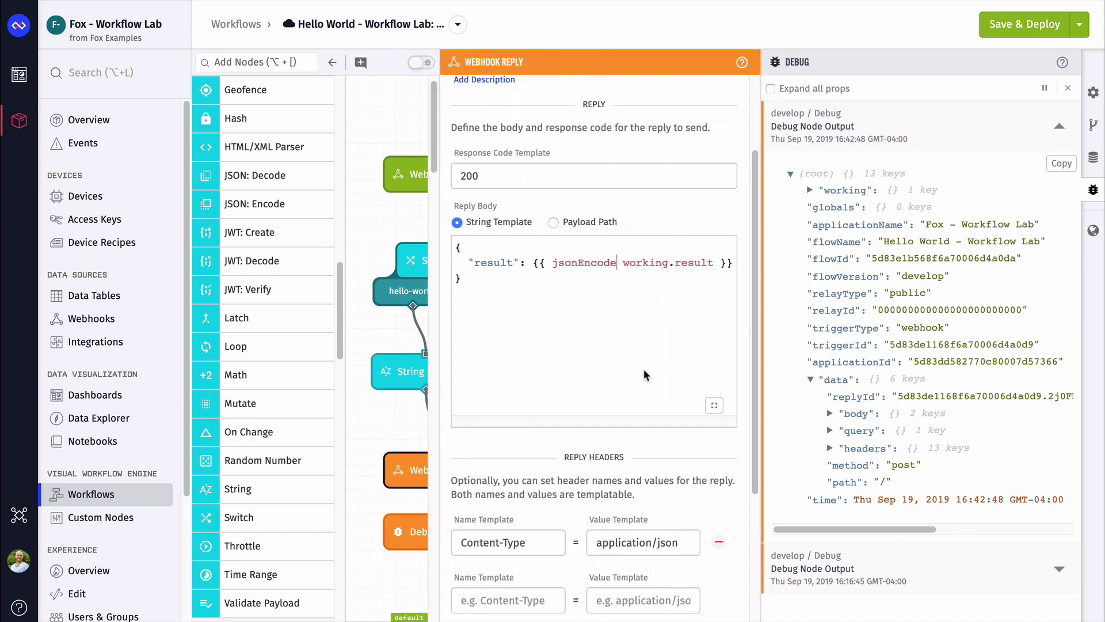
pyautogui.click(613, 322)
pyautogui.click(1019, 36)
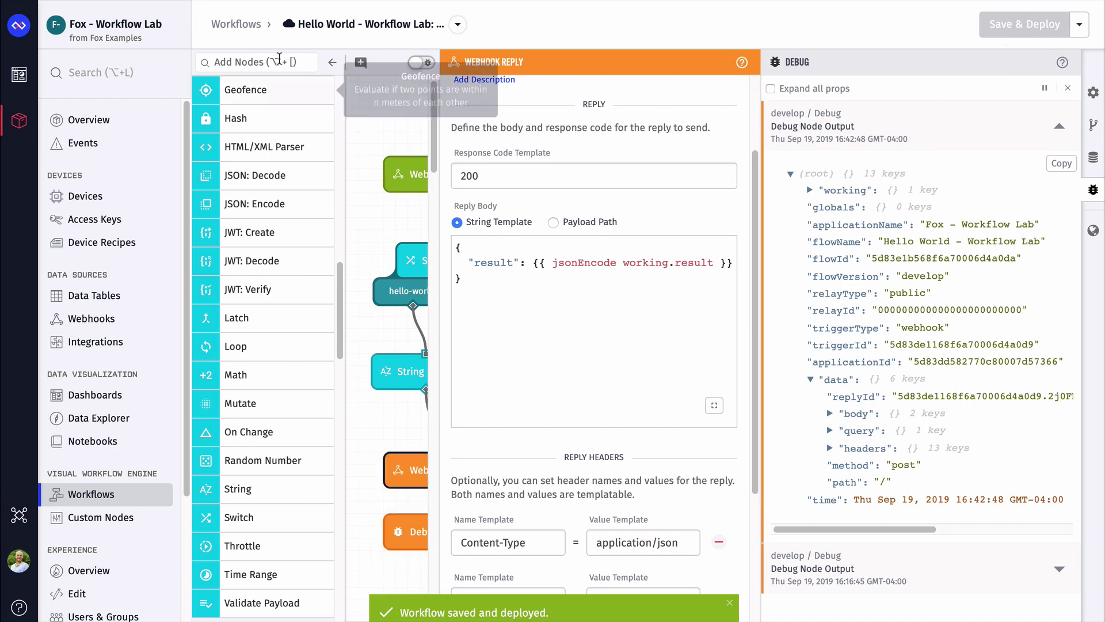
# - Rerun the Hello World test from the lab documentation page
pyautogui.hotkey('ctrl', 'Tab')
pyautogui.scroll(5, 464, 303)
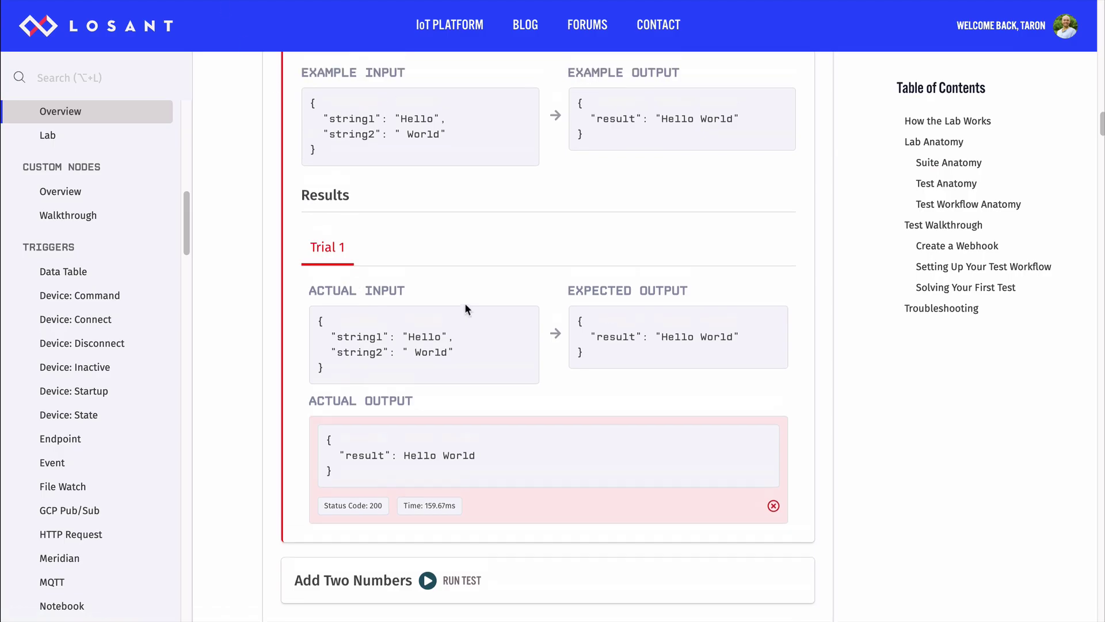
pyautogui.click(388, 137)
pyautogui.scroll(-2, 496, 301)
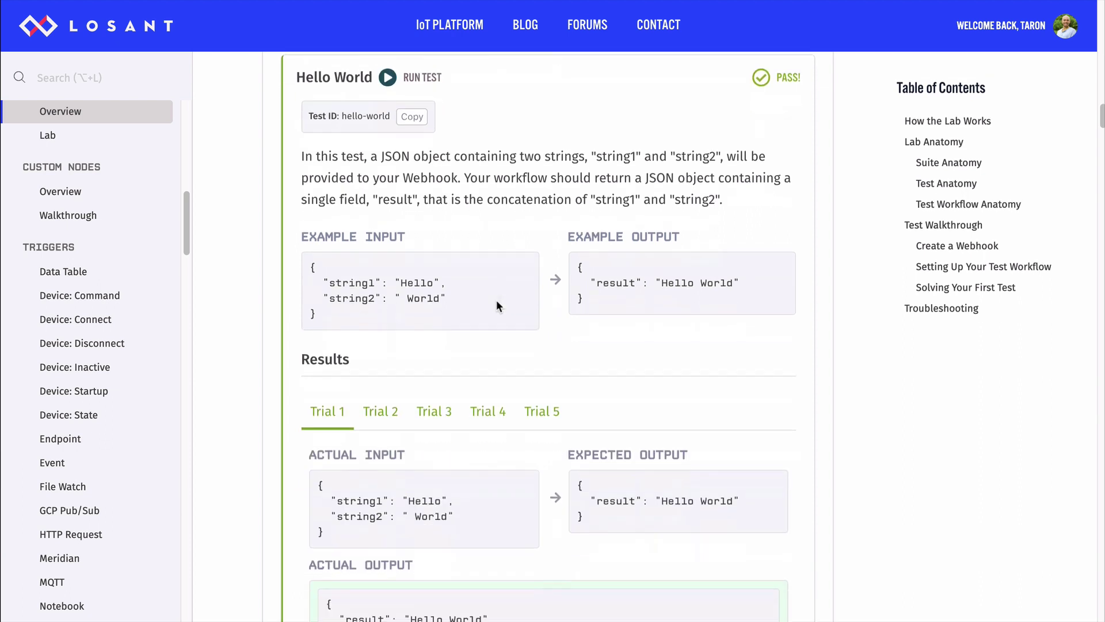
pyautogui.scroll(-2, 496, 301)
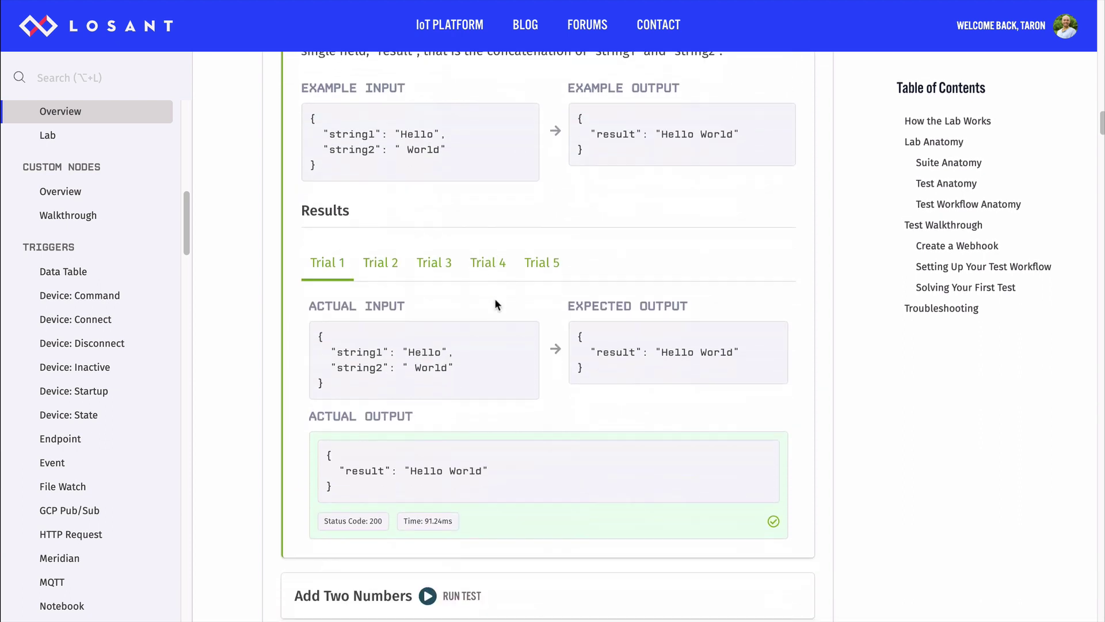
# - Check Trials 2 through 5, each returning "result": "Hello World" with status 200
pyautogui.click(386, 278)
pyautogui.click(435, 270)
pyautogui.click(486, 268)
pyautogui.click(531, 277)
pyautogui.scroll(-1, 571, 312)
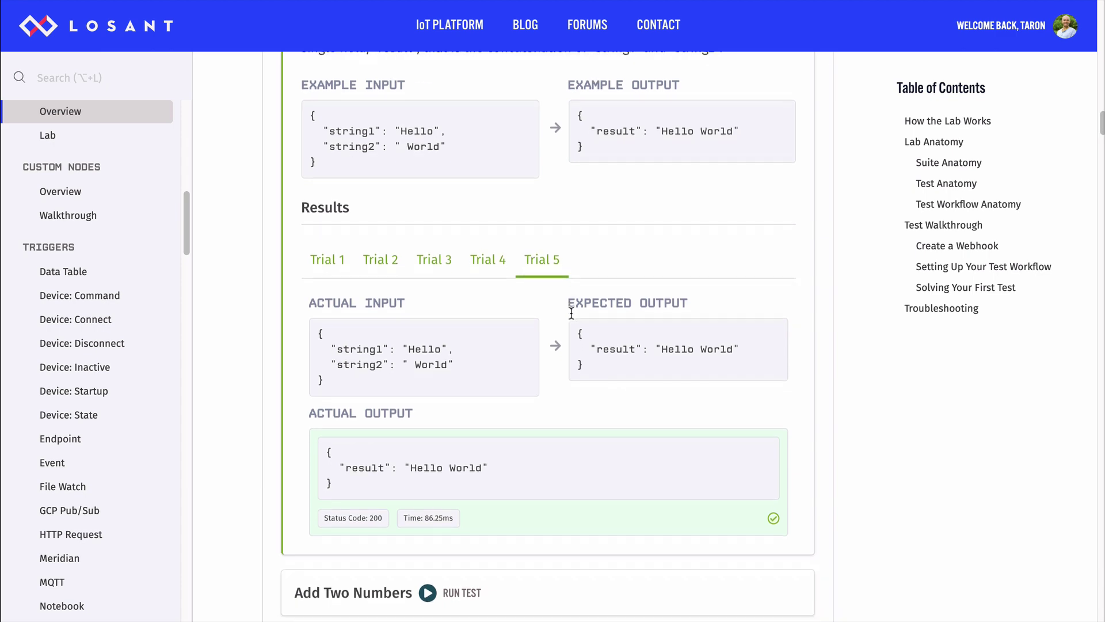